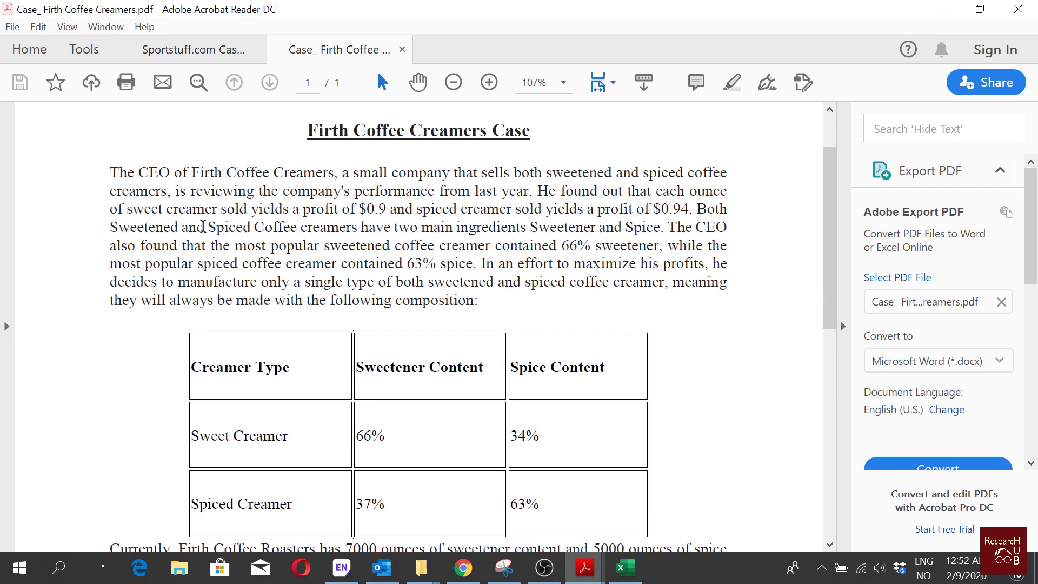
# Read the case's opening: the company, its sweetened and spiced coffee products, and the $0.9 and $0.94 creamer profits.
pyautogui.moveTo(262, 172); pyautogui.dragTo(354, 169)
pyautogui.scroll(-1, 540, 189)
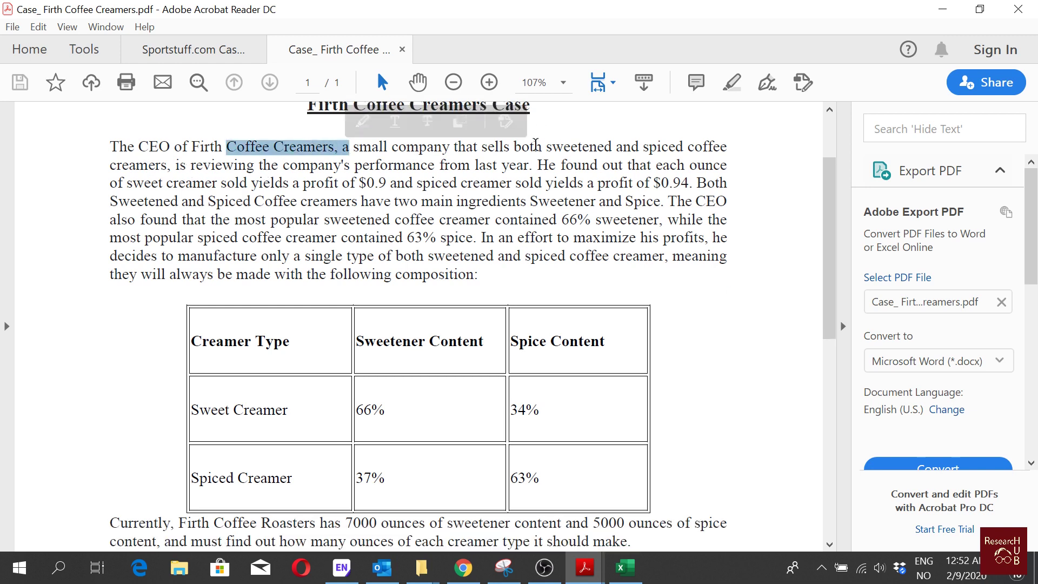
pyautogui.moveTo(544, 144); pyautogui.dragTo(707, 145)
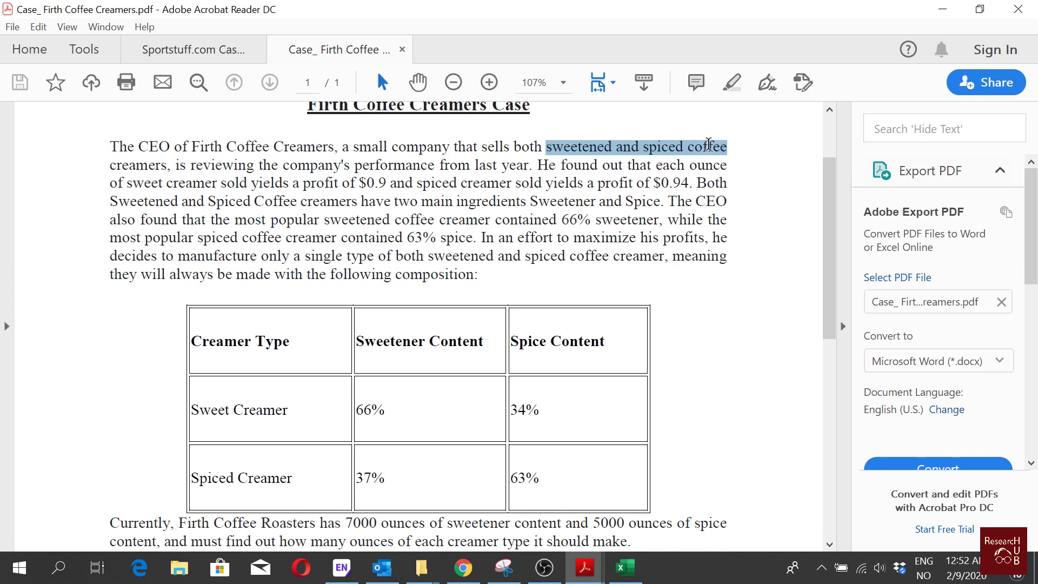
pyautogui.click(232, 166)
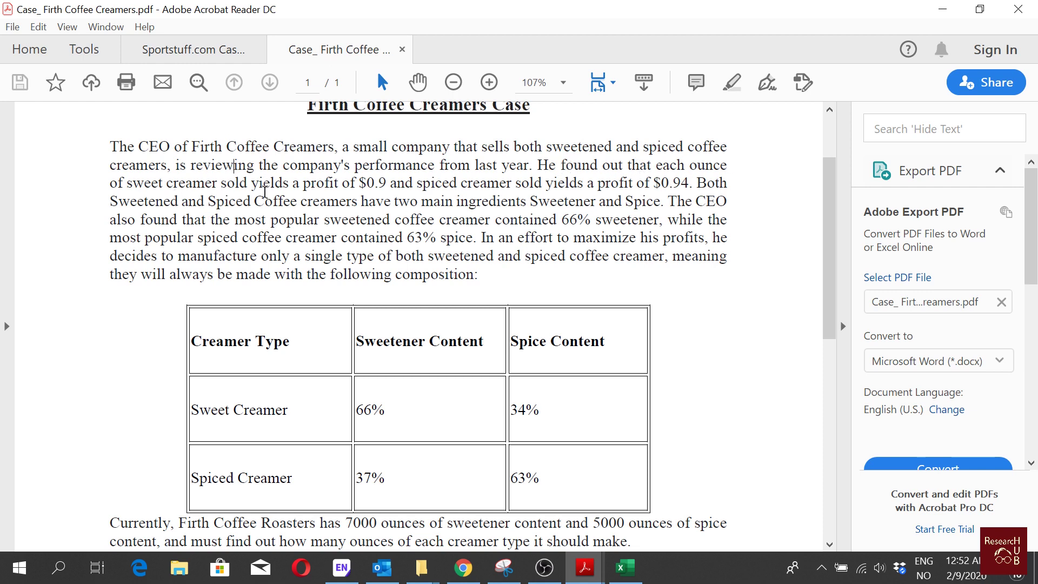
pyautogui.moveTo(278, 201); pyautogui.dragTo(376, 186)
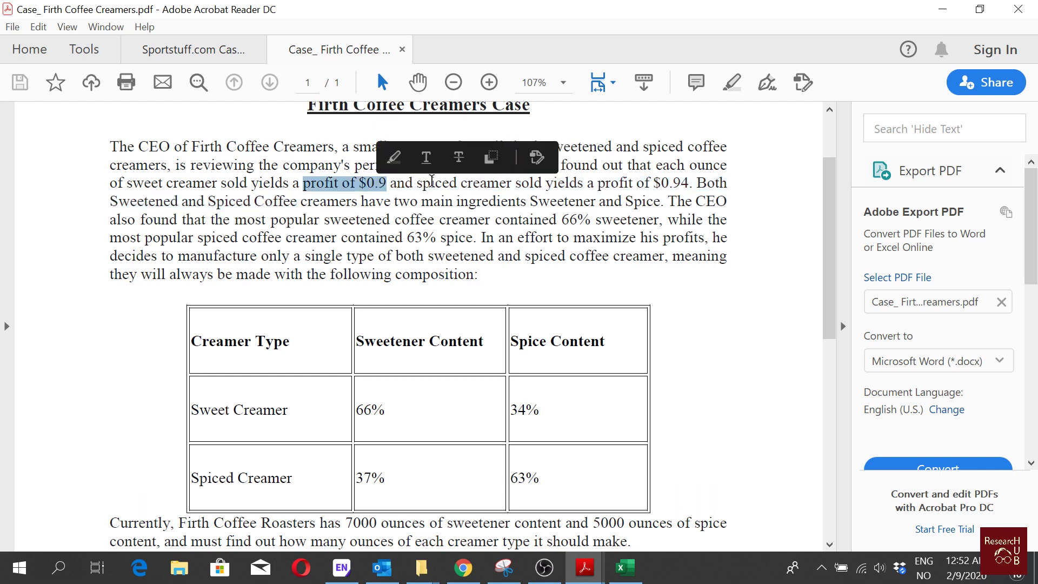
pyautogui.moveTo(465, 186); pyautogui.dragTo(662, 183)
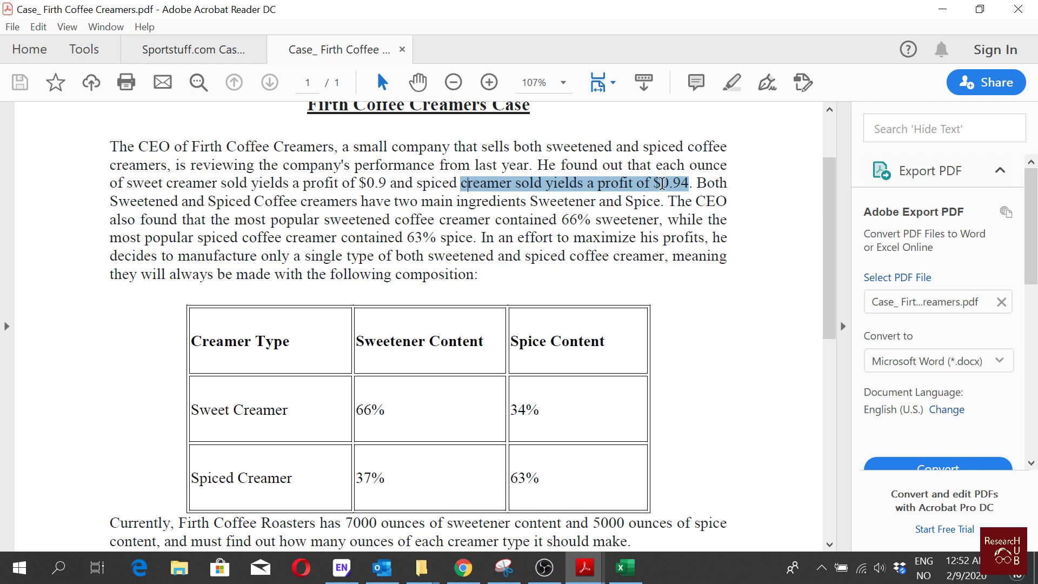
pyautogui.moveTo(662, 184); pyautogui.dragTo(663, 184)
pyautogui.click(170, 192)
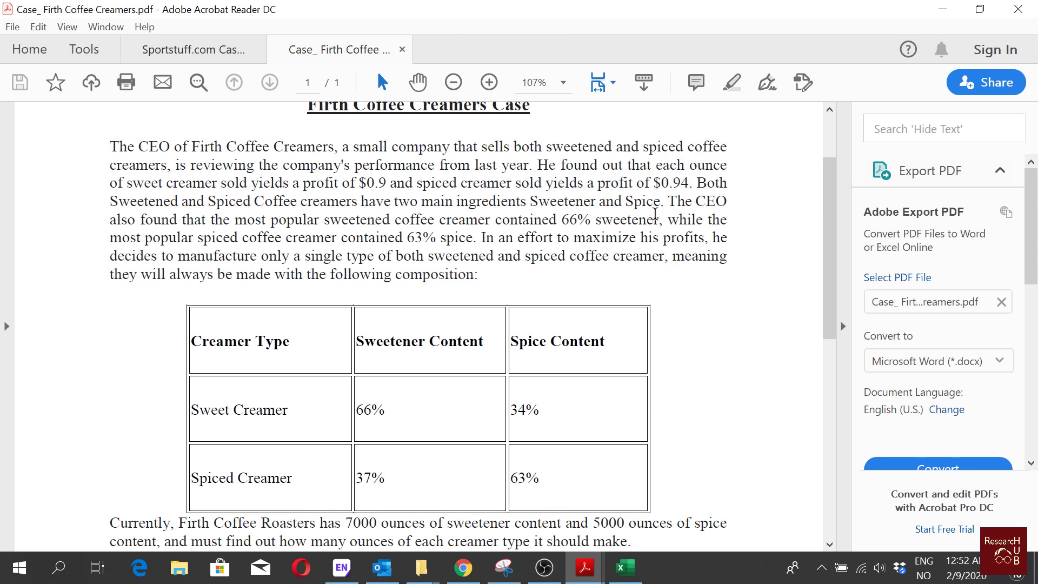
# Note the 66% sweetener and 63% spice contents in the paragraph and the creamer table.
pyautogui.scroll(-1, 660, 207)
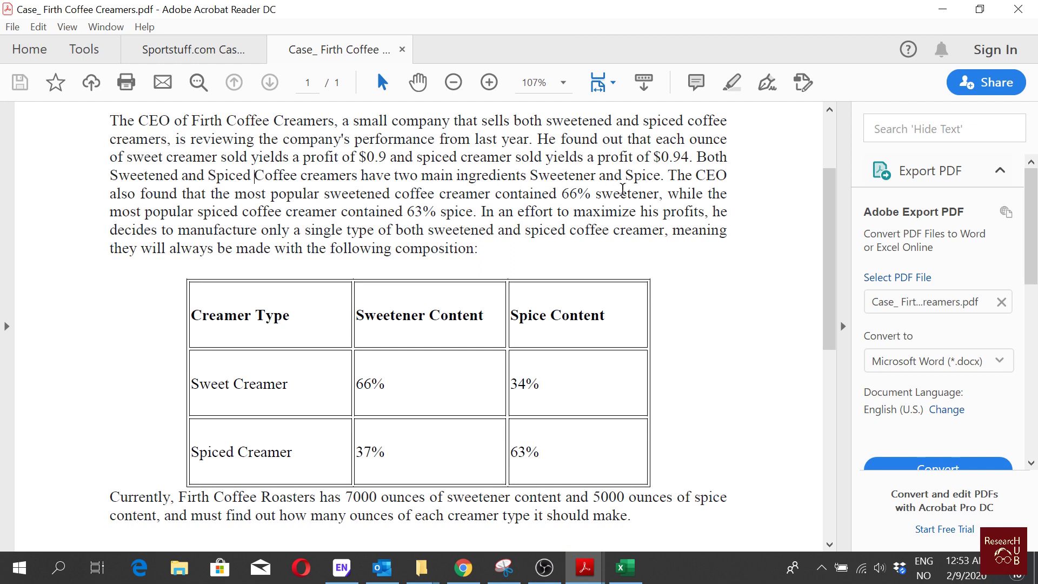
pyautogui.moveTo(568, 198); pyautogui.dragTo(659, 196)
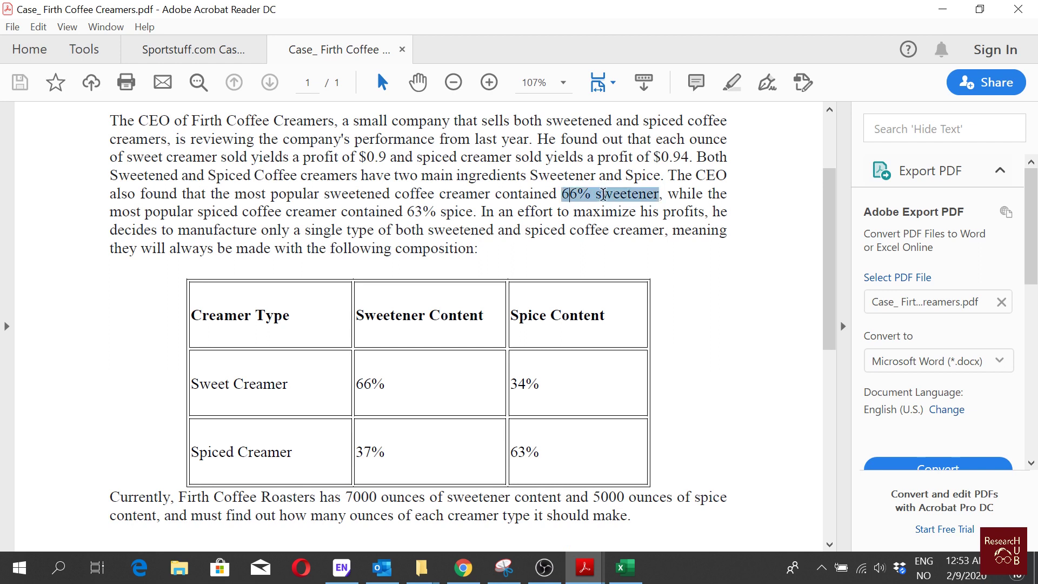
pyautogui.click(225, 217)
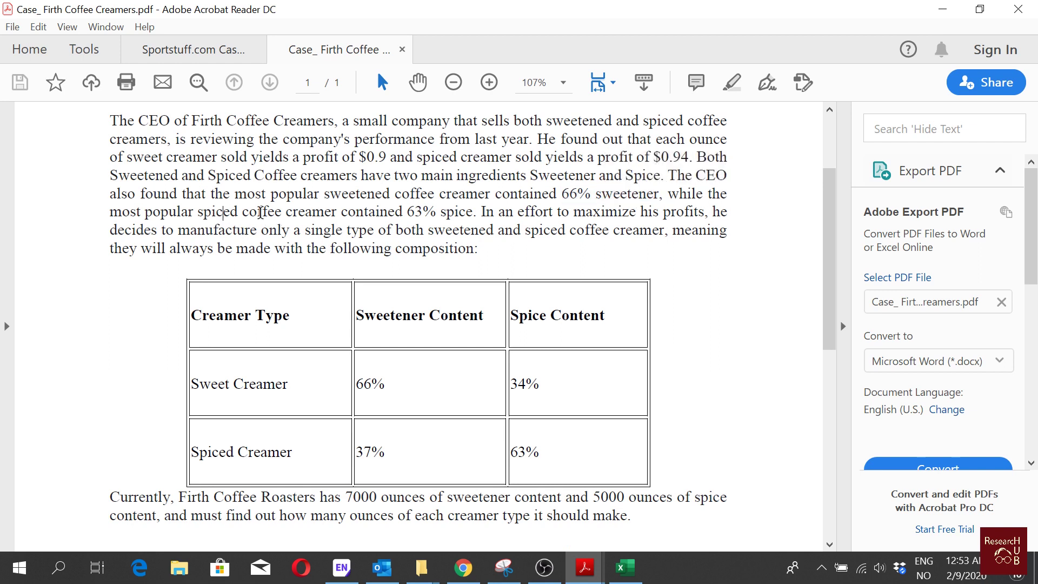
pyautogui.moveTo(341, 212); pyautogui.dragTo(472, 214)
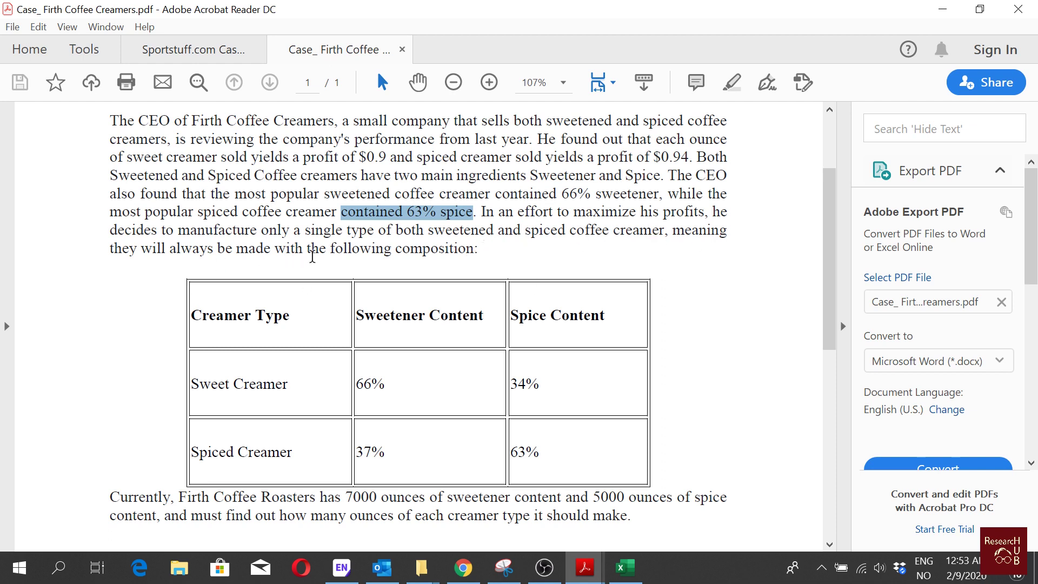
pyautogui.scroll(-3, 690, 301)
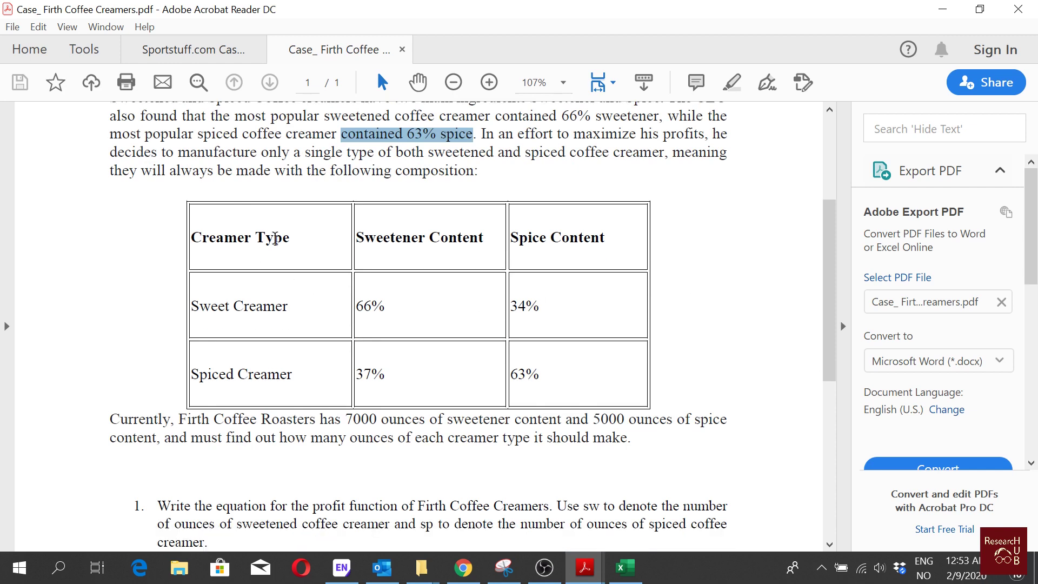
pyautogui.click(291, 311)
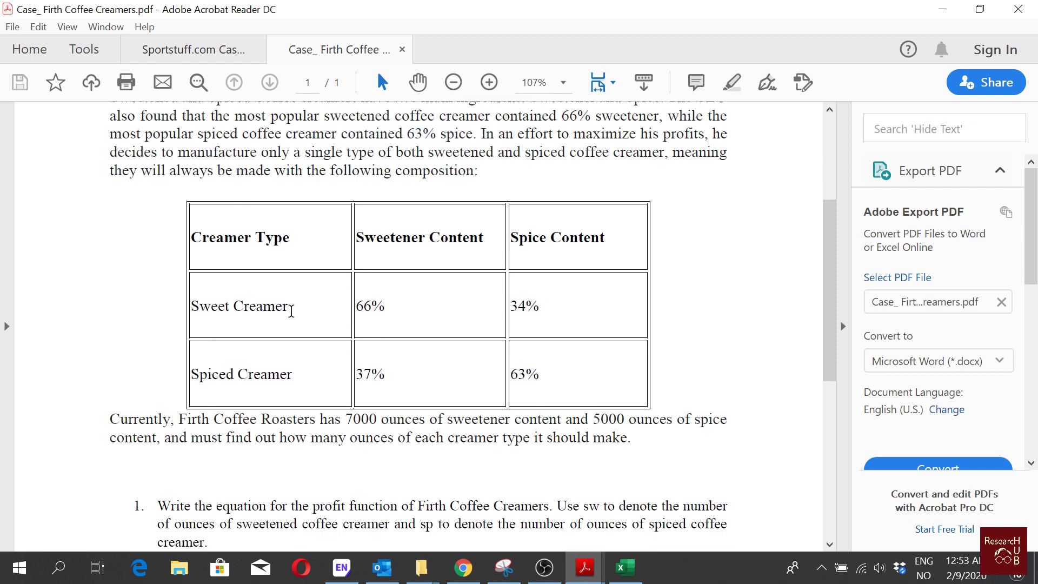
pyautogui.moveTo(291, 311); pyautogui.dragTo(194, 309)
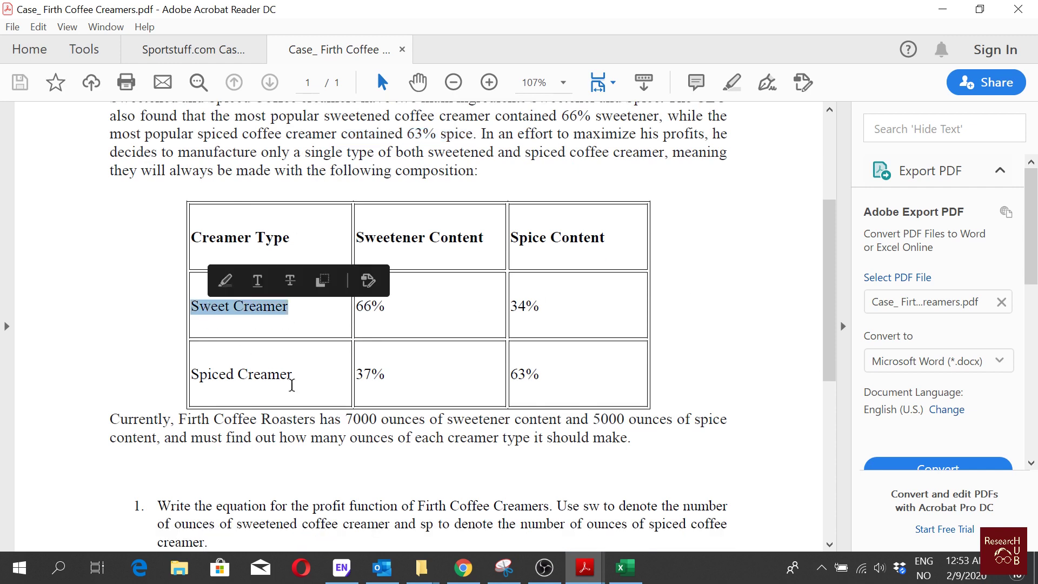
pyautogui.moveTo(297, 373); pyautogui.dragTo(170, 370)
pyautogui.moveTo(294, 303); pyautogui.dragTo(193, 309)
pyautogui.click(393, 309)
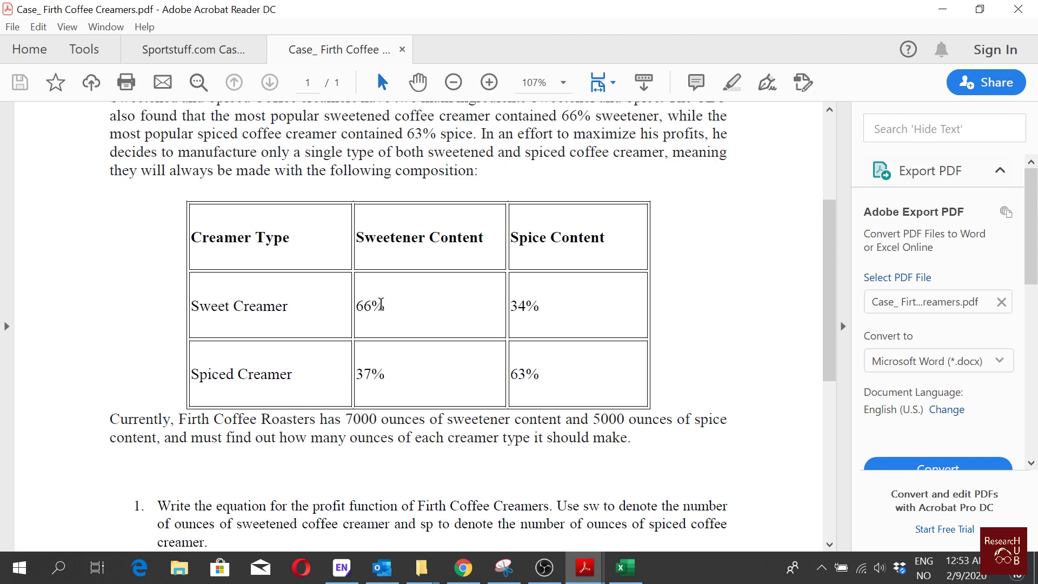
pyautogui.moveTo(540, 375); pyautogui.dragTo(505, 376)
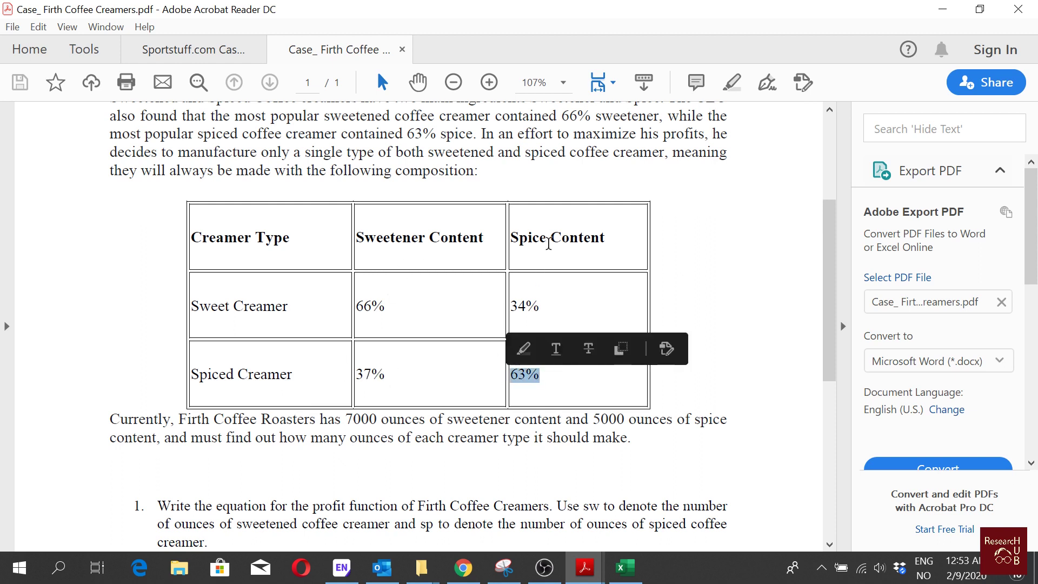
pyautogui.click(551, 239)
# Mark the 7000-ounce sweetener and 5000-ounce spice limits, then read through questions 1–6.
pyautogui.scroll(-1, 706, 300)
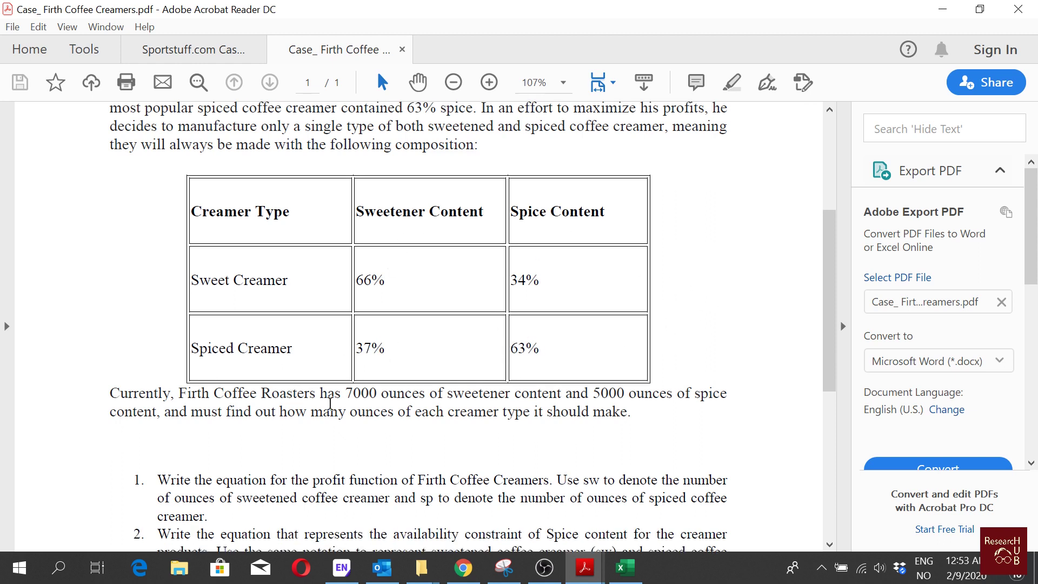
pyautogui.moveTo(347, 393); pyautogui.dragTo(389, 393)
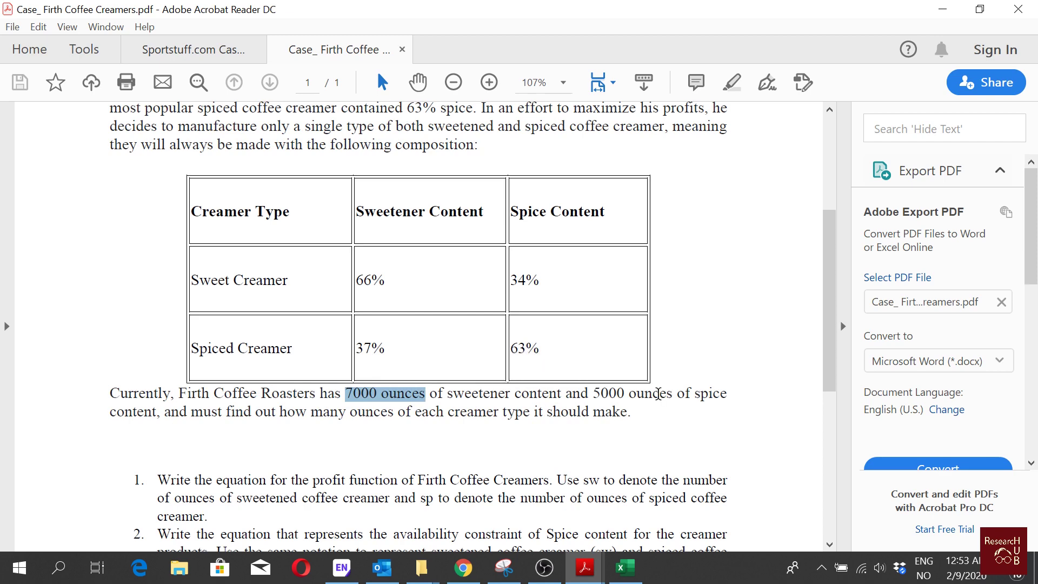
pyautogui.moveTo(593, 394); pyautogui.dragTo(672, 394)
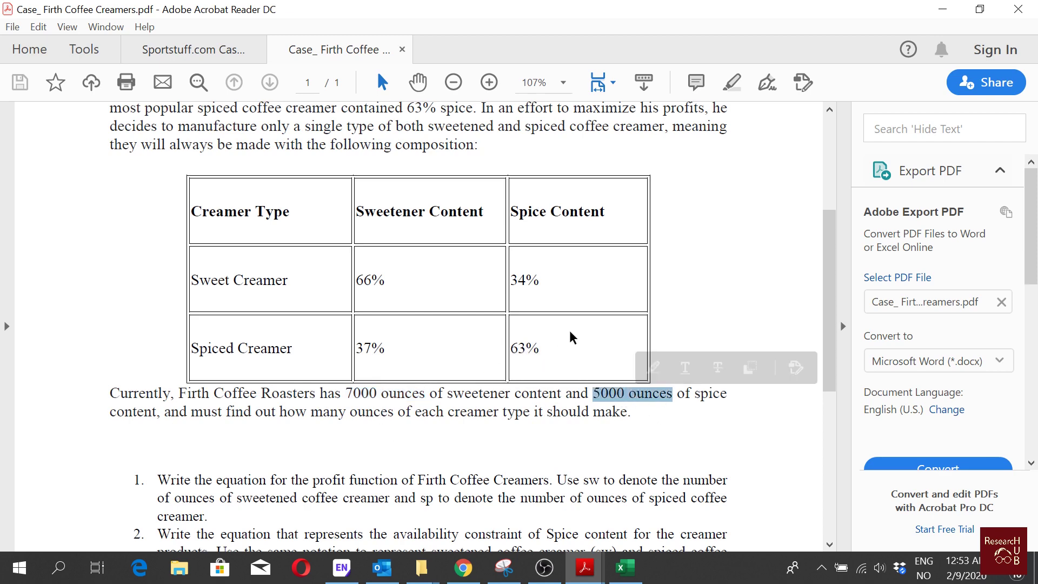
pyautogui.scroll(-1, 573, 340)
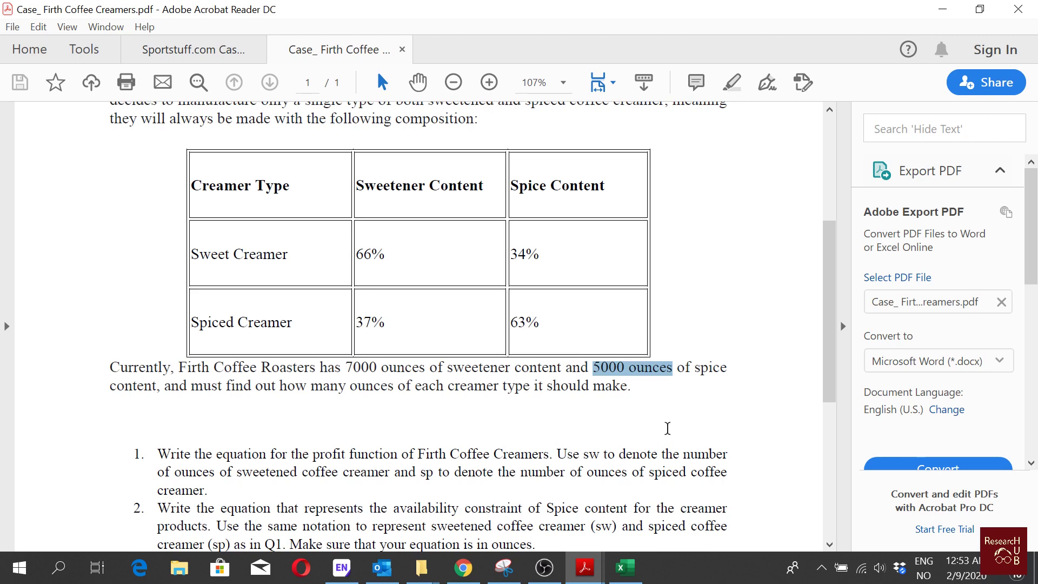
pyautogui.scroll(-1, 665, 432)
pyautogui.scroll(-2, 373, 435)
pyautogui.scroll(-2, 254, 416)
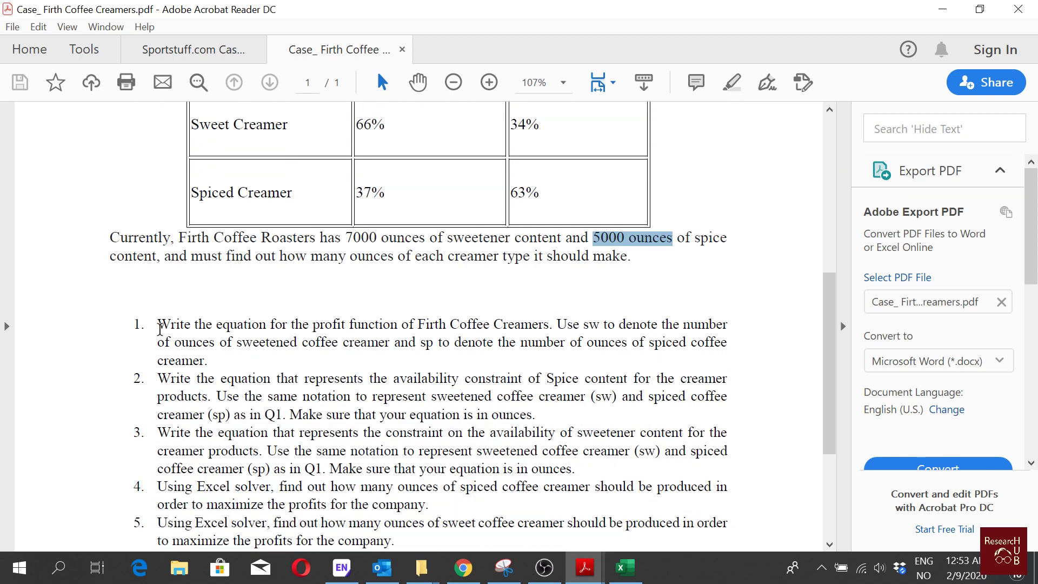
pyautogui.scroll(-4, 393, 460)
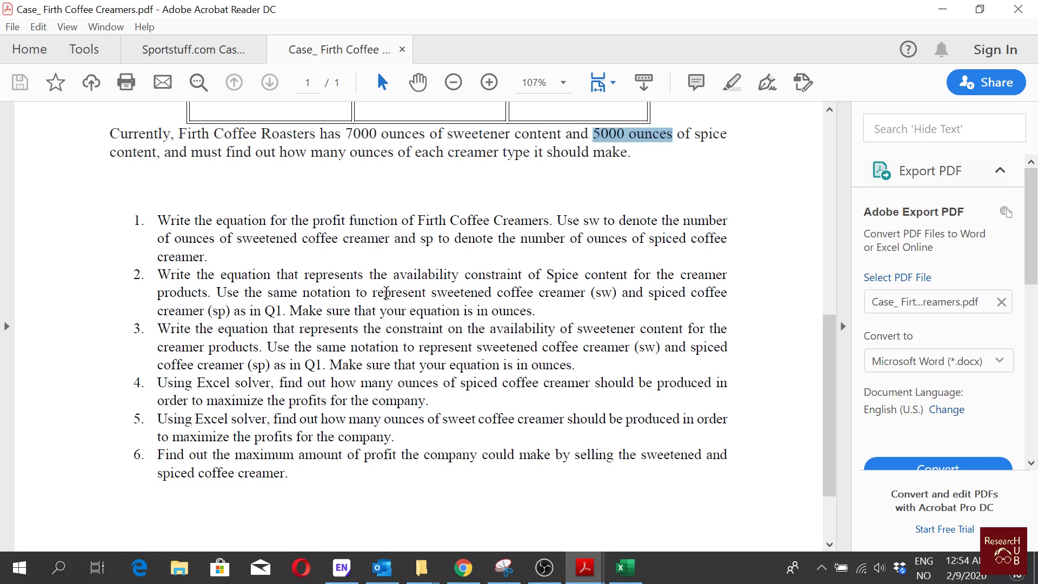
pyautogui.scroll(2, 386, 291)
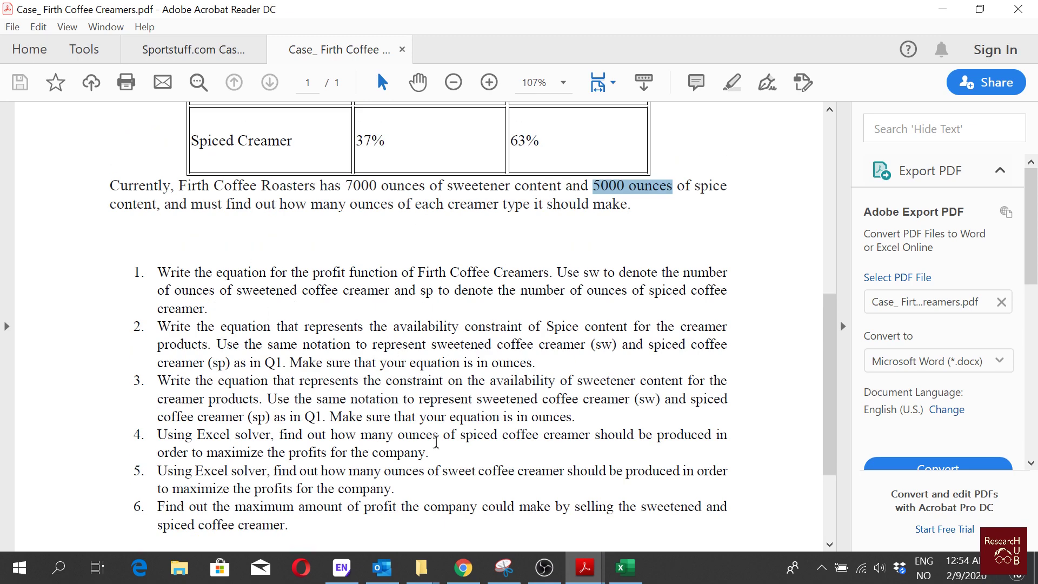
pyautogui.scroll(6, 641, 340)
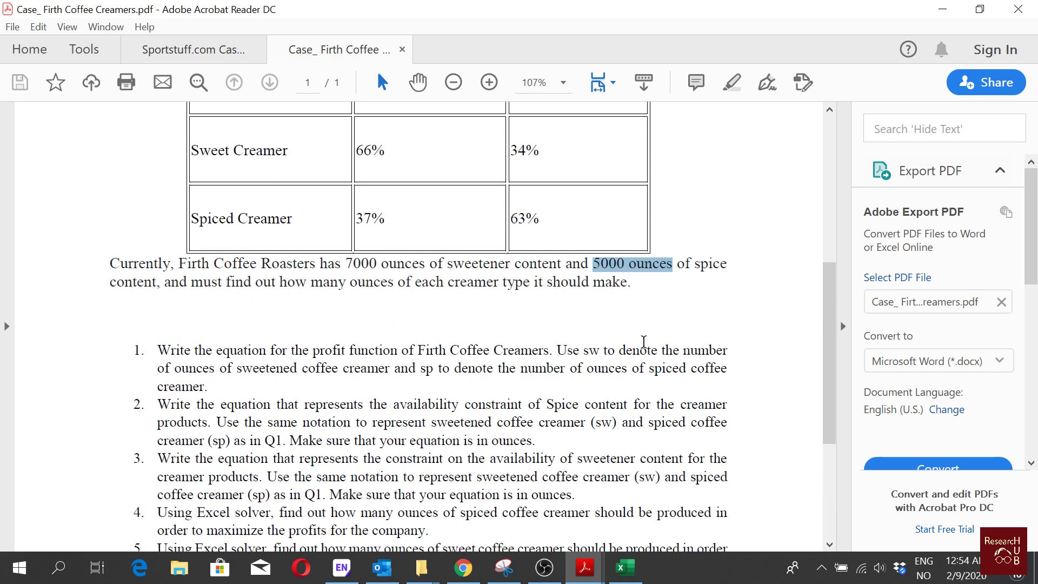
# In Excel, check the content shares: Sweet Creamer 0.66/0.34 and Spice Creamer 0.37/0.63.
pyautogui.hotkey('alt', 'Tab')
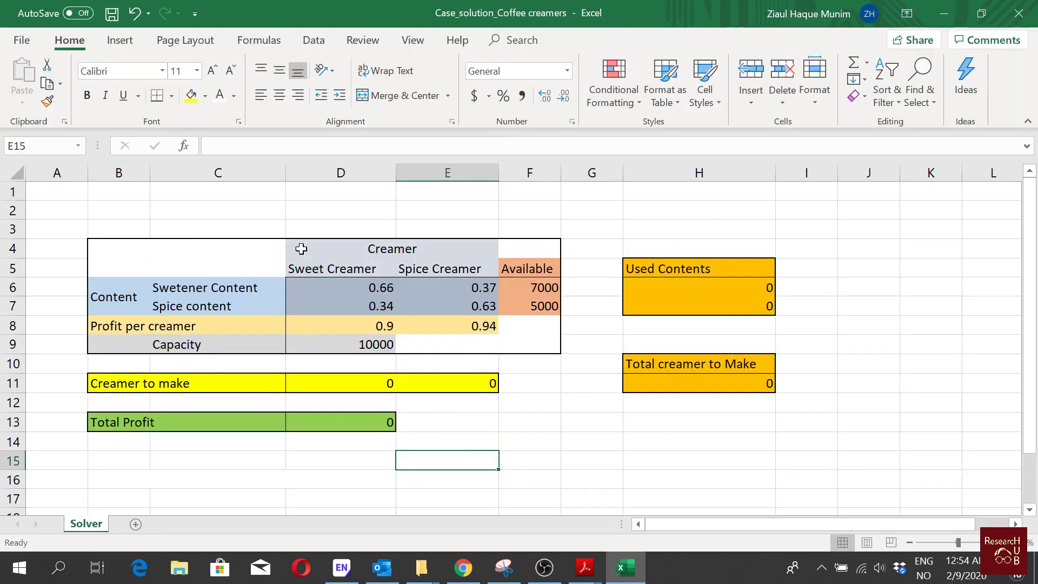
pyautogui.click(540, 476)
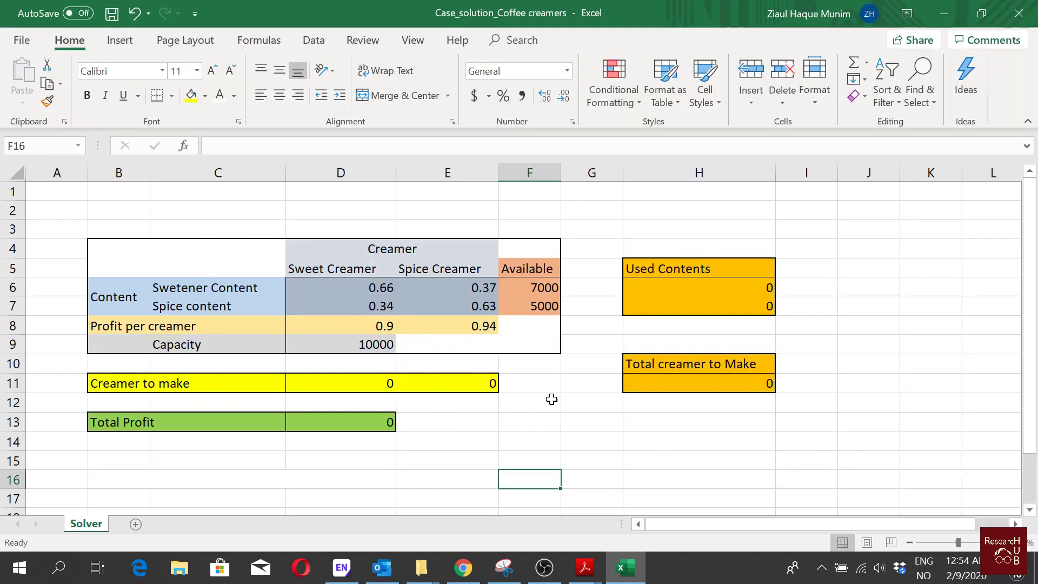
pyautogui.click(334, 270)
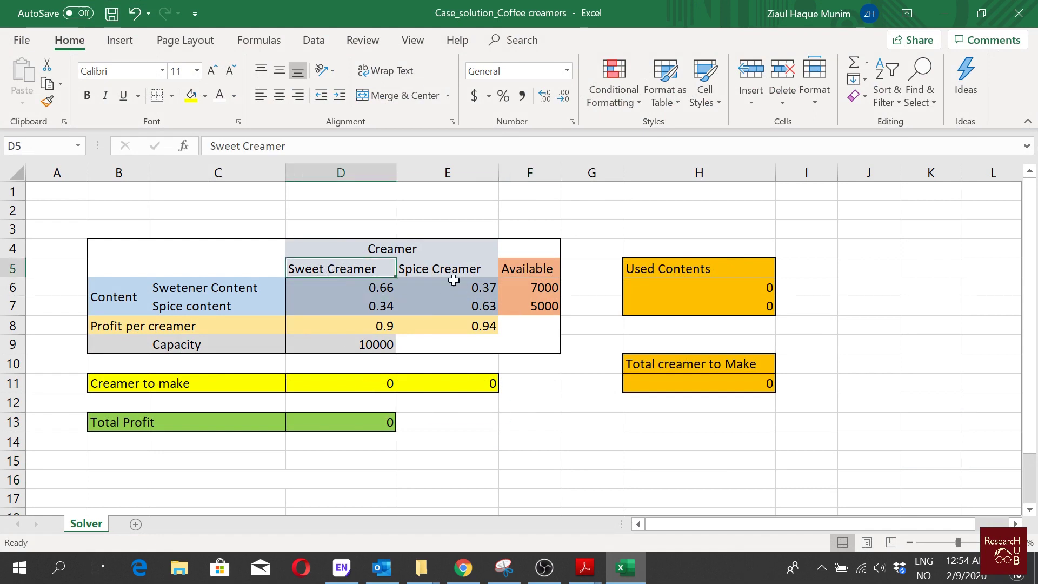
pyautogui.click(452, 265)
pyautogui.click(367, 266)
pyautogui.click(350, 287)
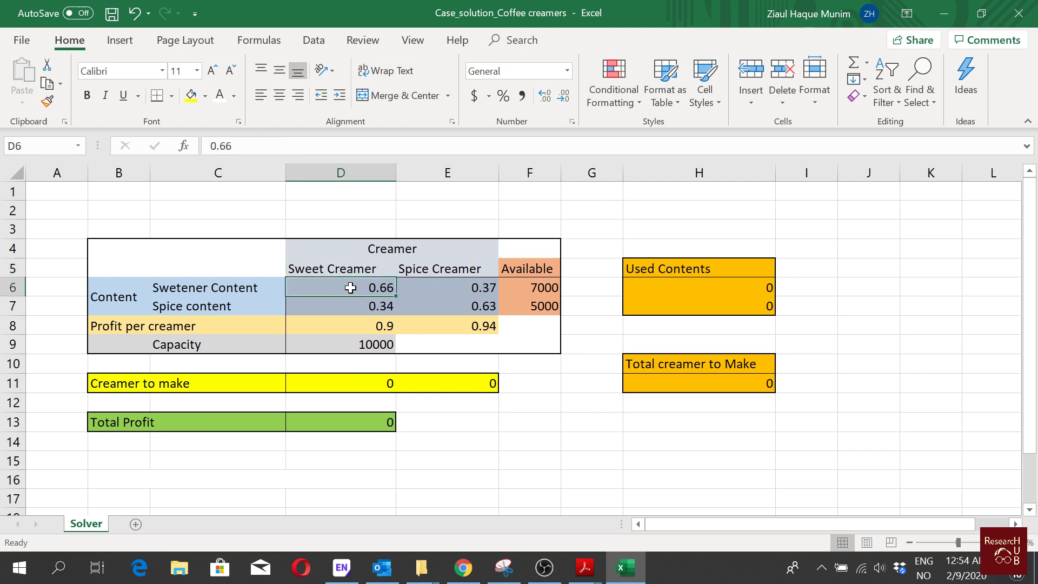
pyautogui.click(230, 295)
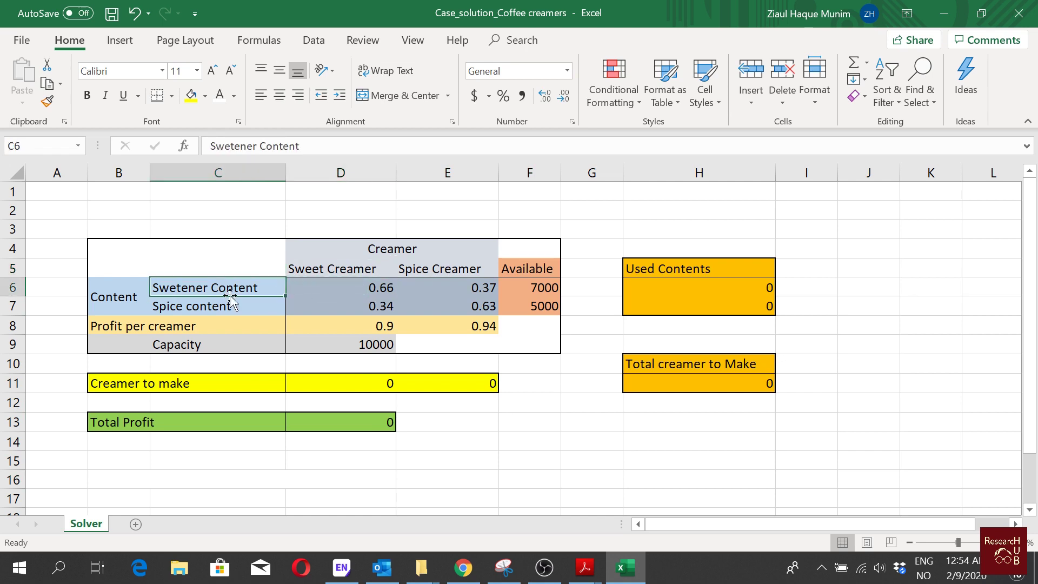
pyautogui.click(363, 306)
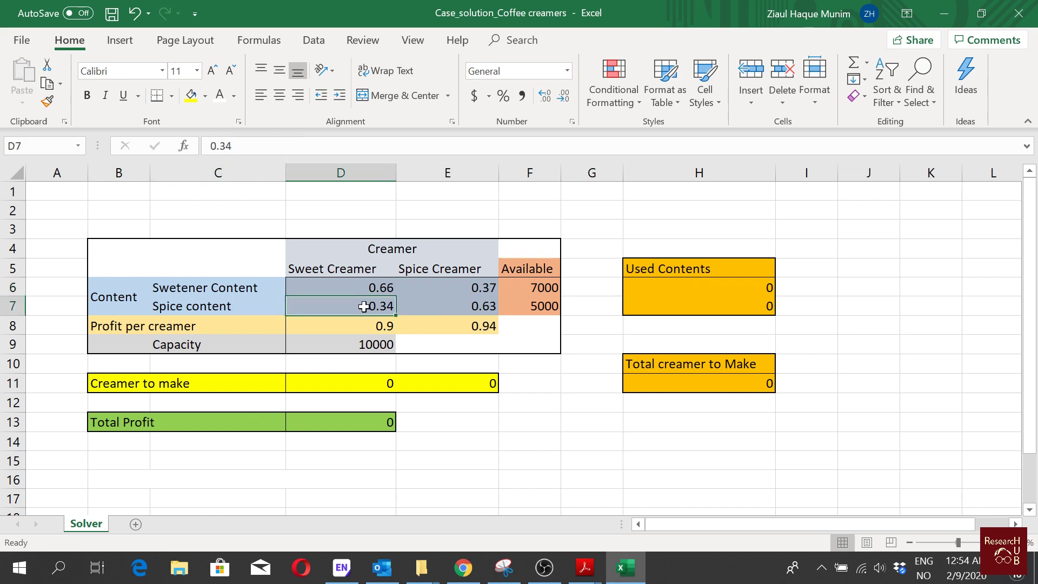
pyautogui.click(206, 307)
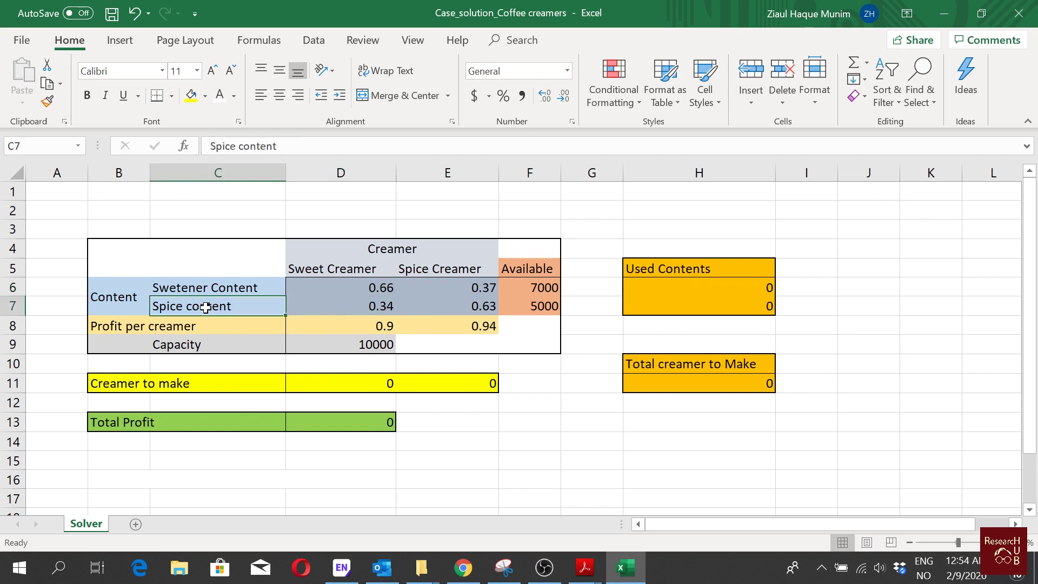
pyautogui.click(463, 269)
pyautogui.click(473, 287)
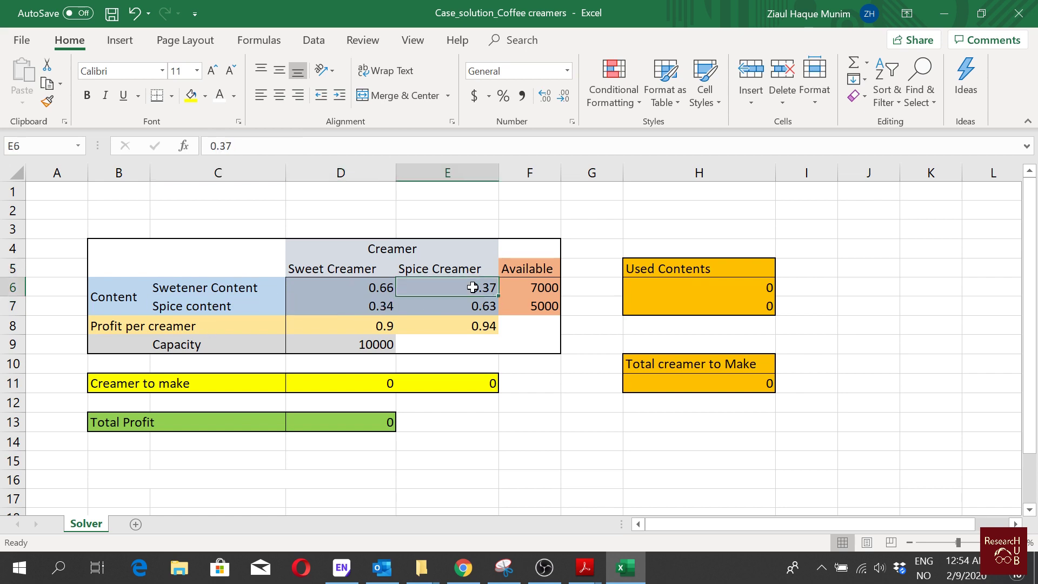
pyautogui.click(198, 288)
pyautogui.click(478, 304)
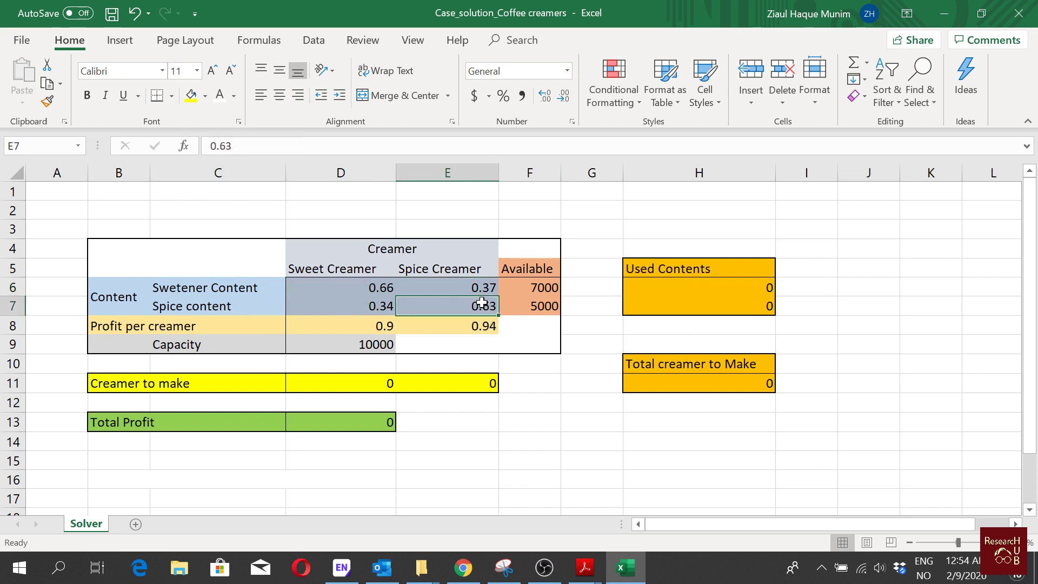
pyautogui.click(211, 304)
pyautogui.click(446, 306)
# Check the 7000 sweetener and 5000 spice availability, the 0.9 and 0.94 profits, and the 10000 capacity.
pyautogui.moveTo(246, 287); pyautogui.dragTo(527, 288)
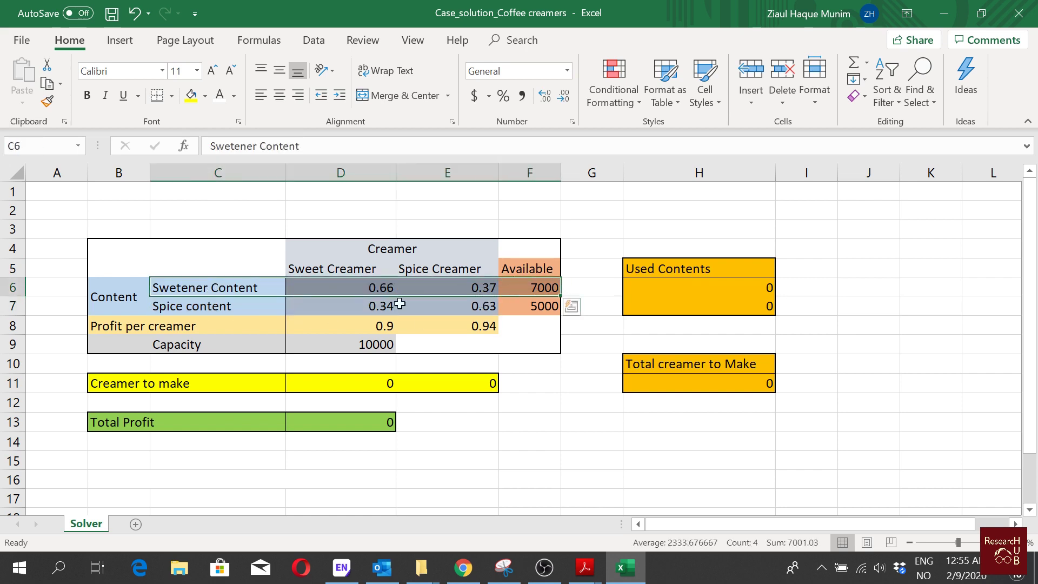
pyautogui.click(548, 289)
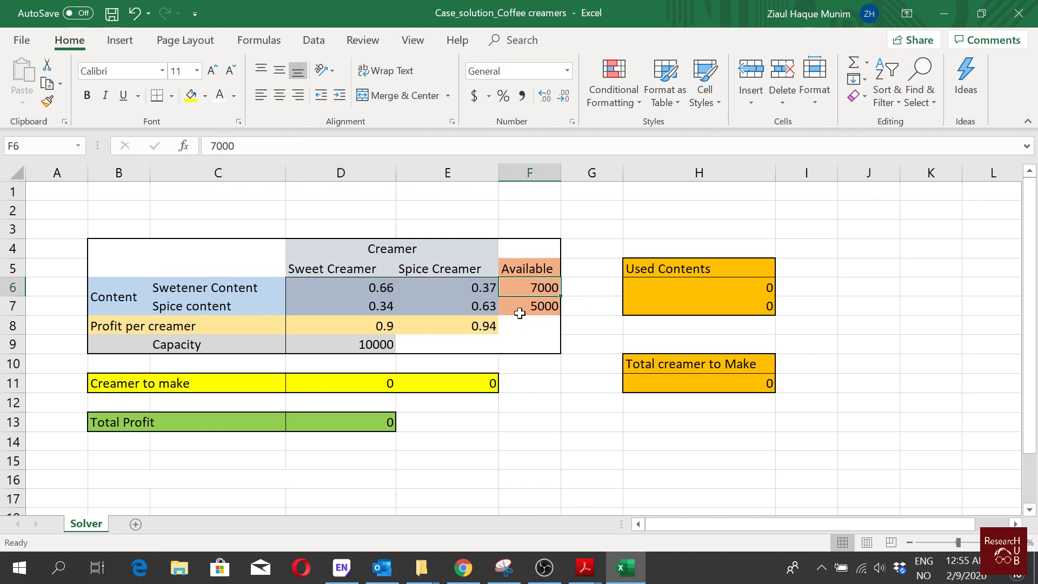
pyautogui.click(211, 306)
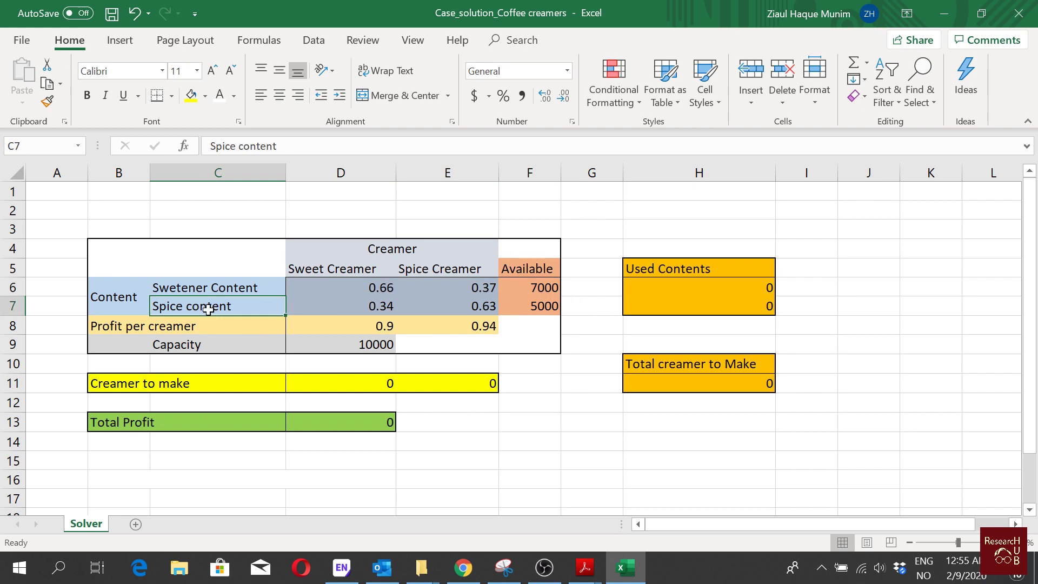
pyautogui.click(544, 306)
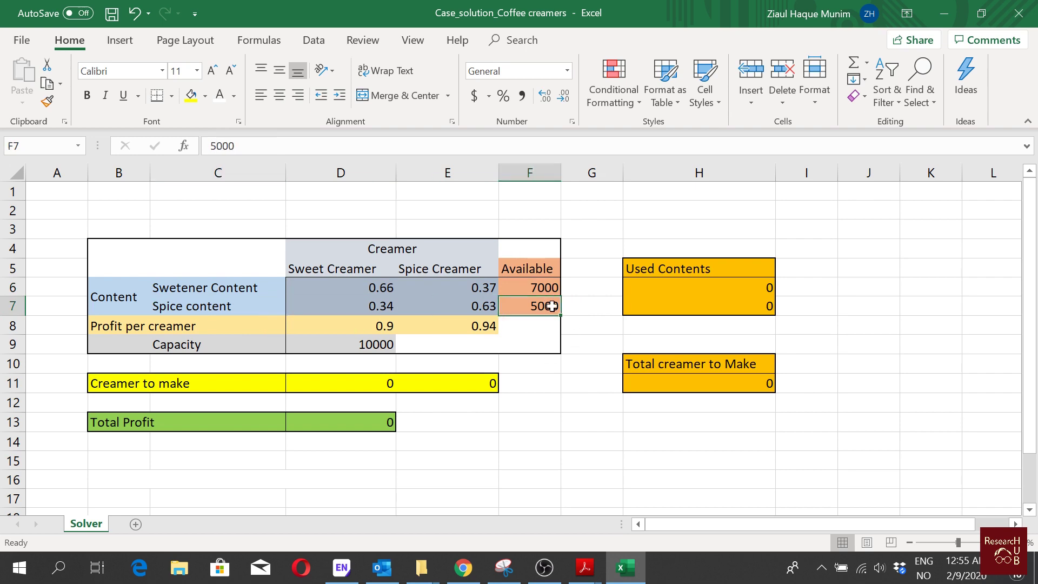
pyautogui.click(388, 328)
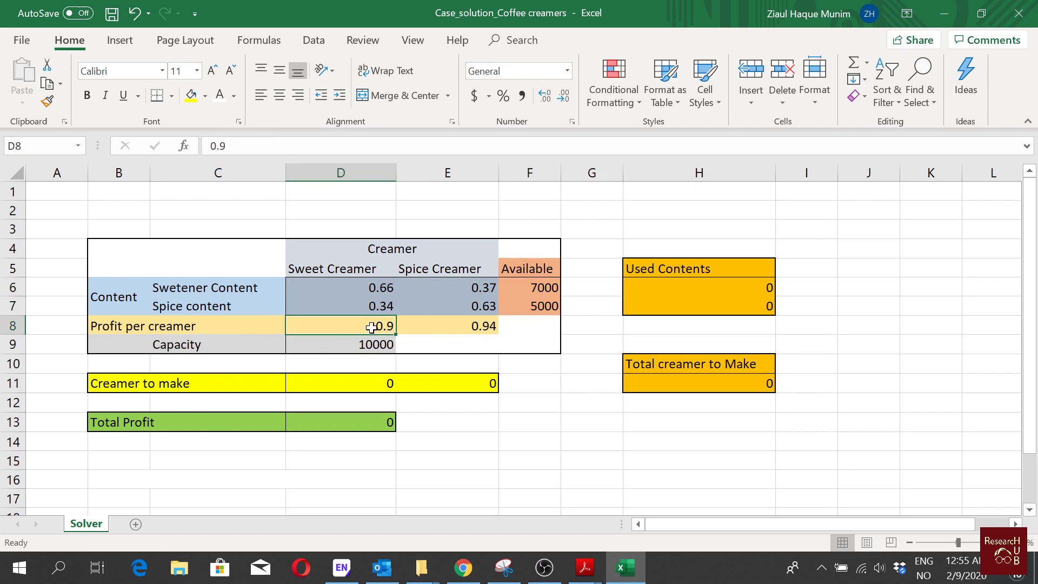
pyautogui.click(330, 270)
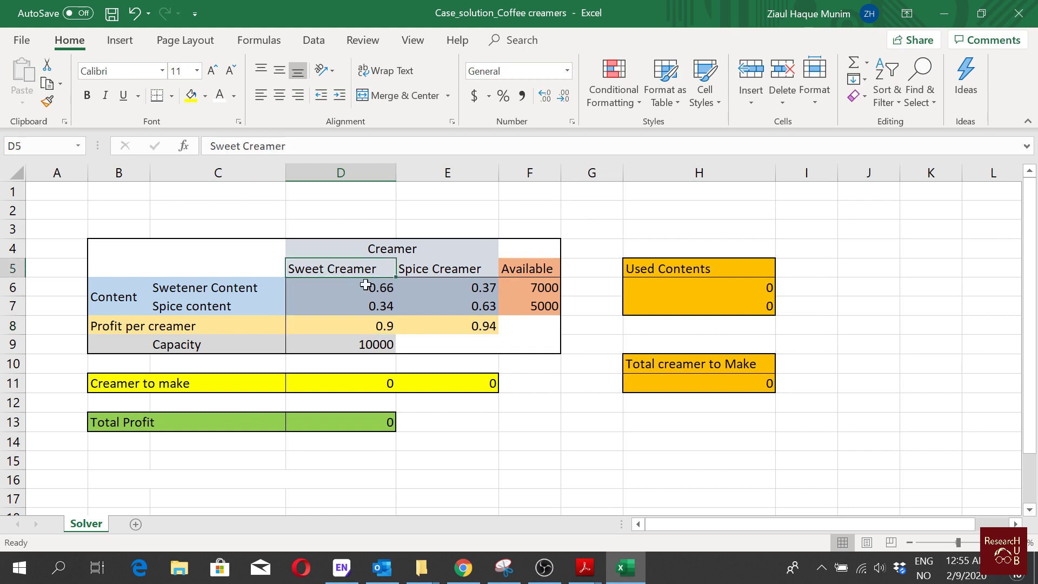
pyautogui.click(446, 325)
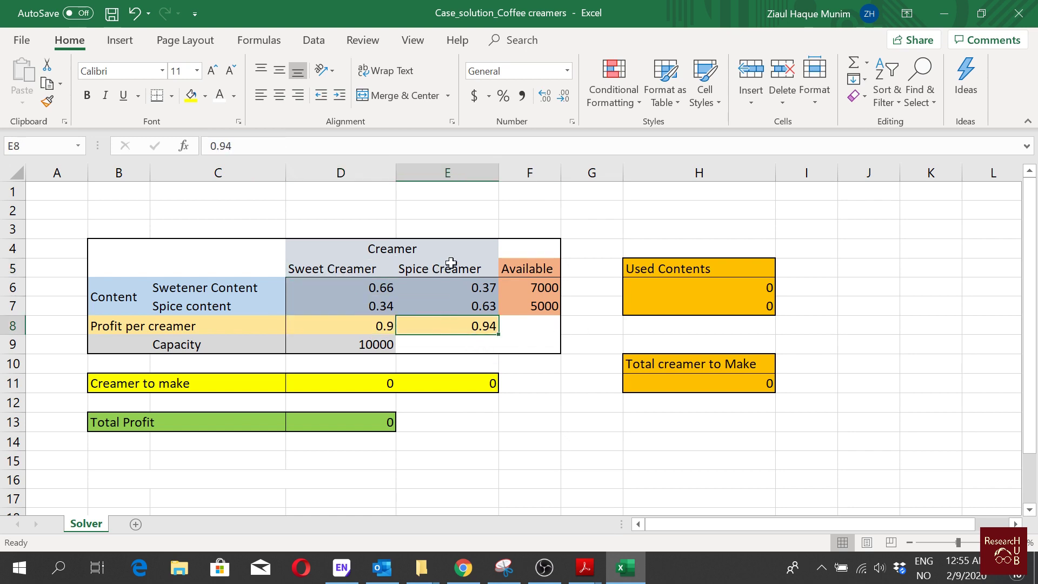
pyautogui.moveTo(220, 343); pyautogui.dragTo(368, 346)
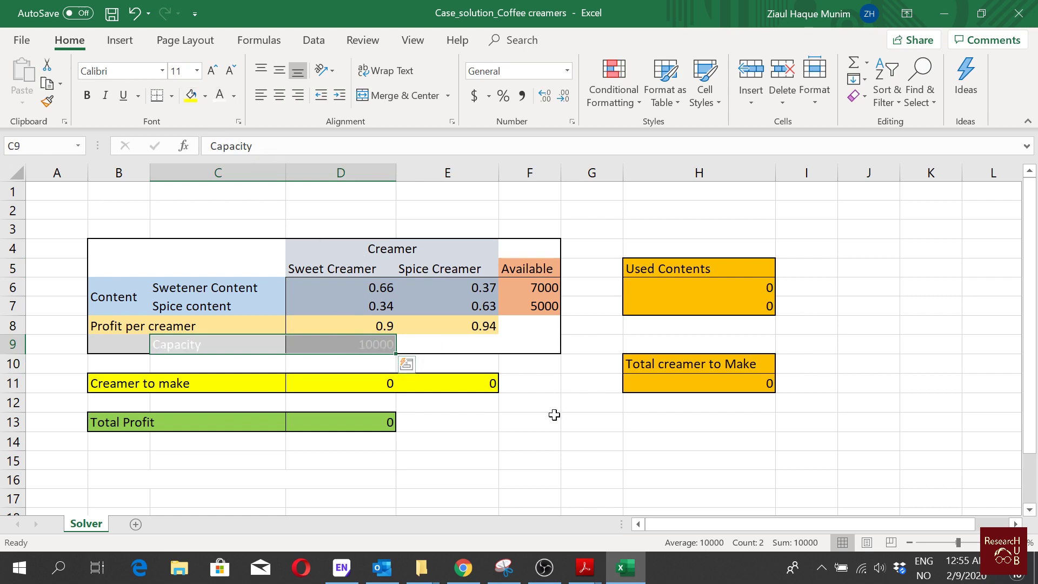
pyautogui.click(543, 461)
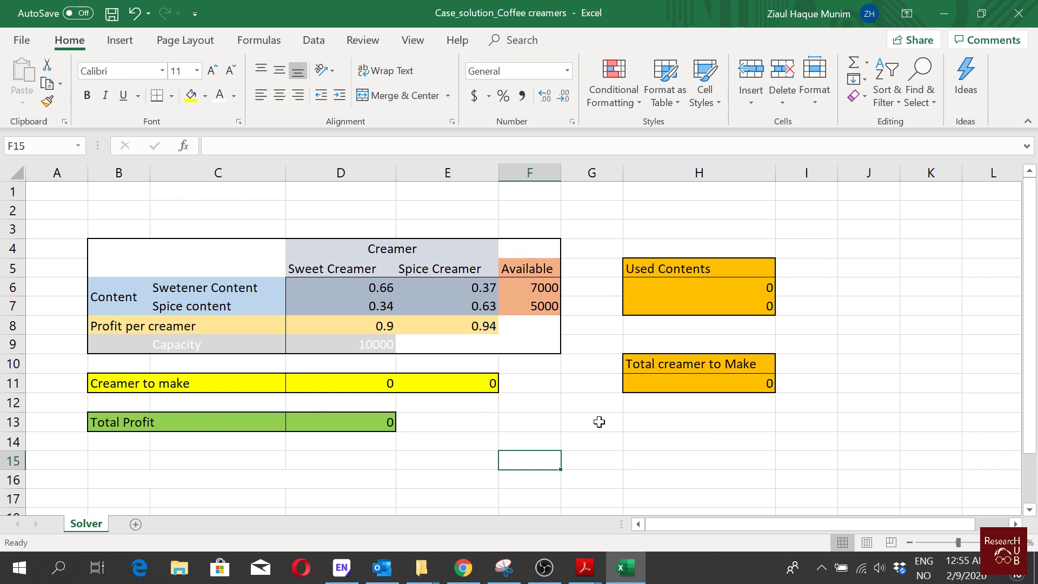
# Review the creamer quantities and the old Total Profit formula, then clear the old results.
pyautogui.click(368, 384)
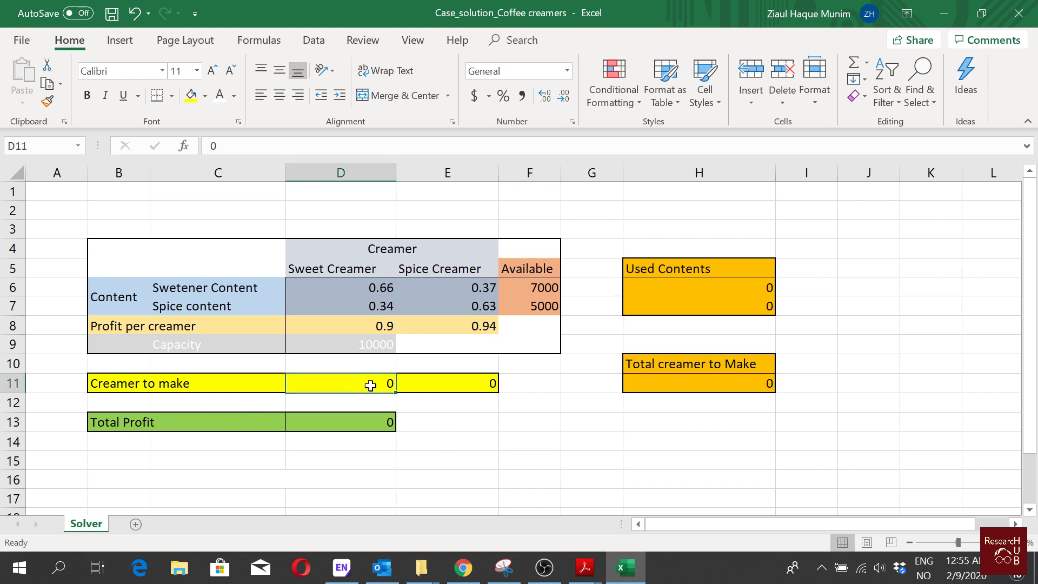
pyautogui.click(467, 382)
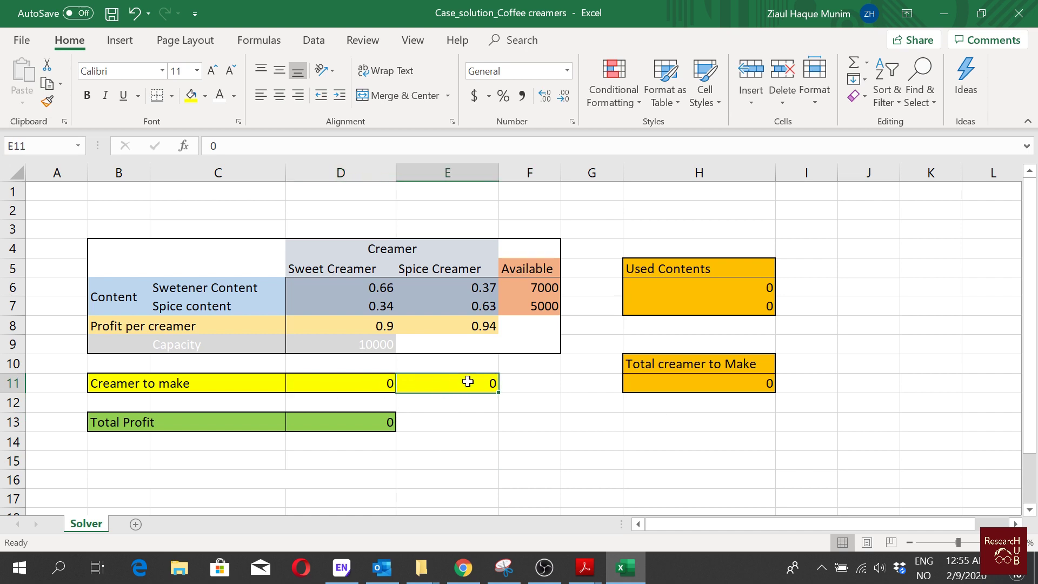
pyautogui.click(352, 423)
pyautogui.moveTo(348, 384); pyautogui.dragTo(452, 384)
pyautogui.hotkey('ctrl', 'z')
pyautogui.hotkey('ctrl', 'z')
pyautogui.hotkey('ctrl', 'z')
# Replace the Total Profit formula in D13 with =D11*D8+E11*E8.
pyautogui.click(356, 420)
pyautogui.press('Delete')
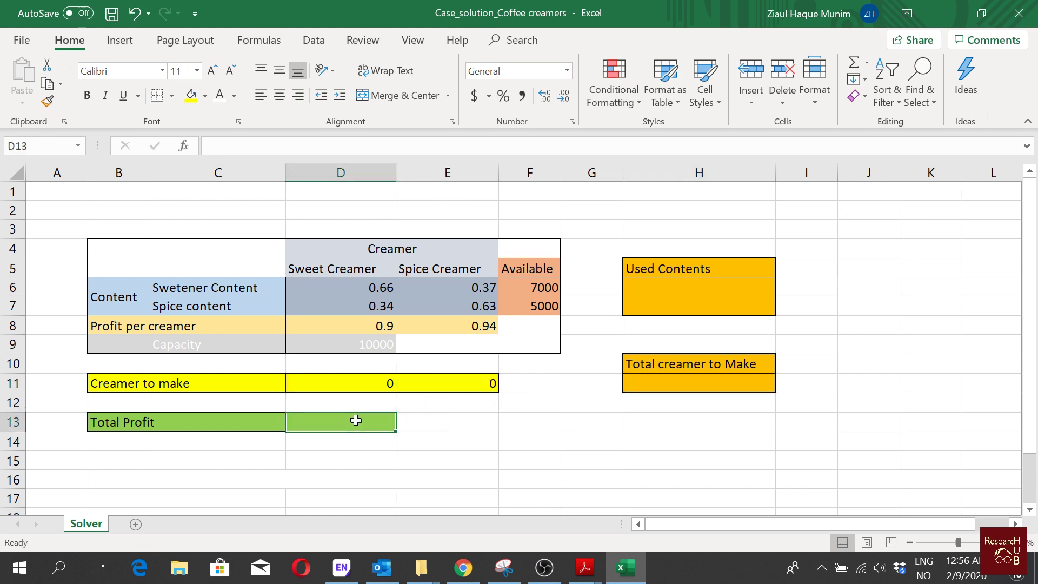
pyautogui.write('=')
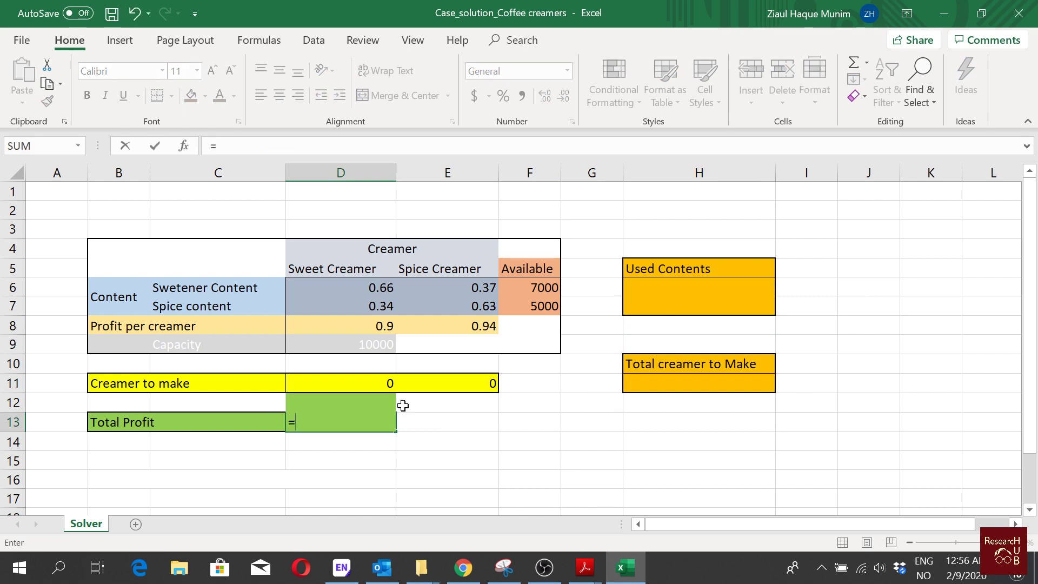
pyautogui.click(376, 386)
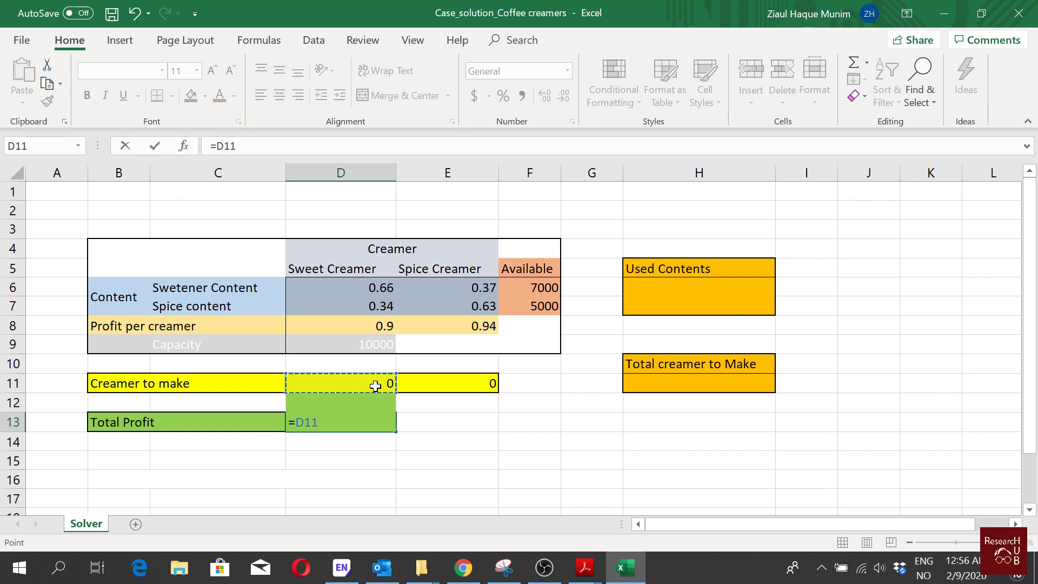
pyautogui.write('*')
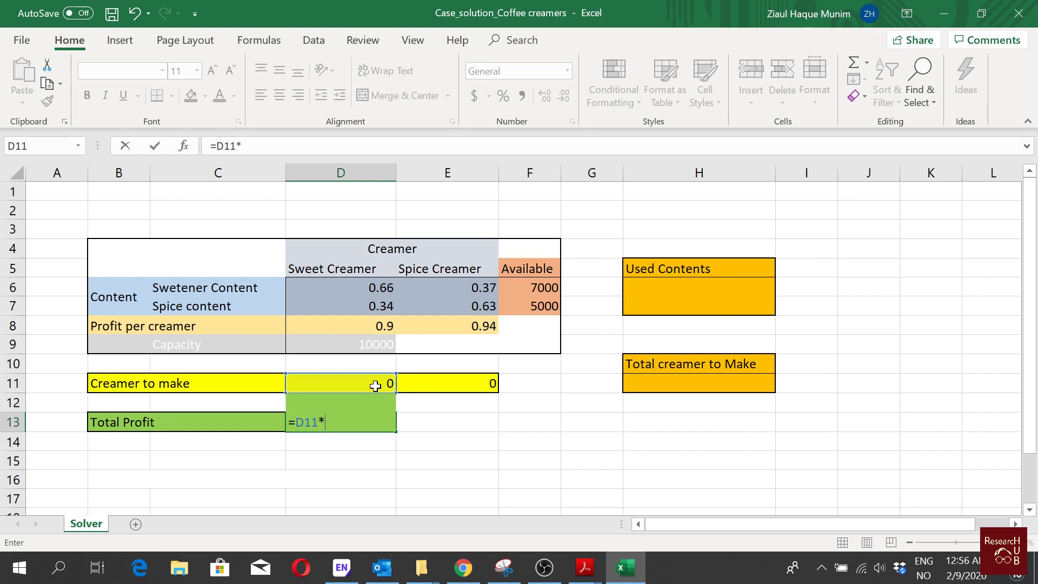
pyautogui.click(370, 327)
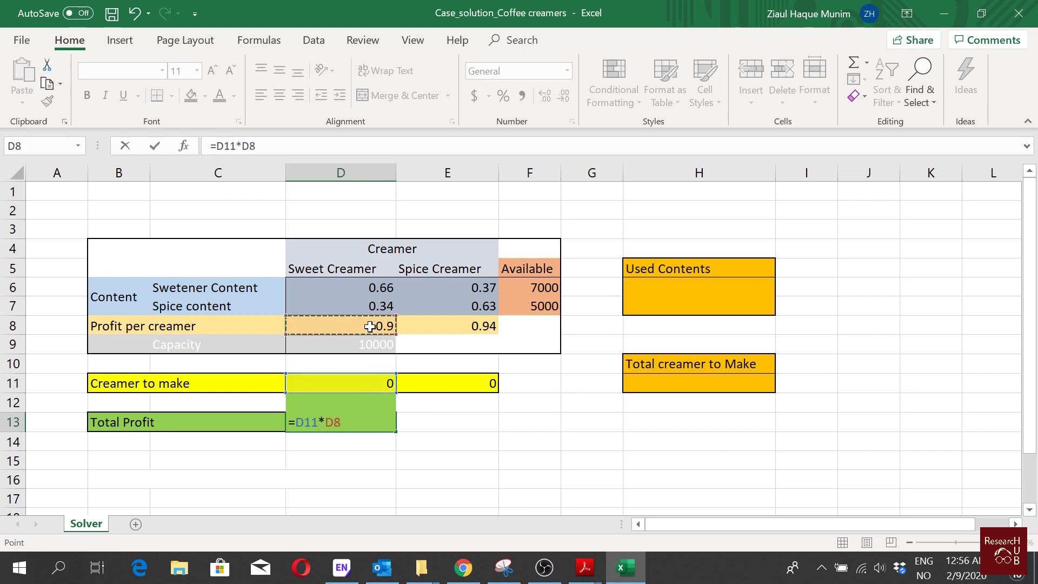
pyautogui.write('+')
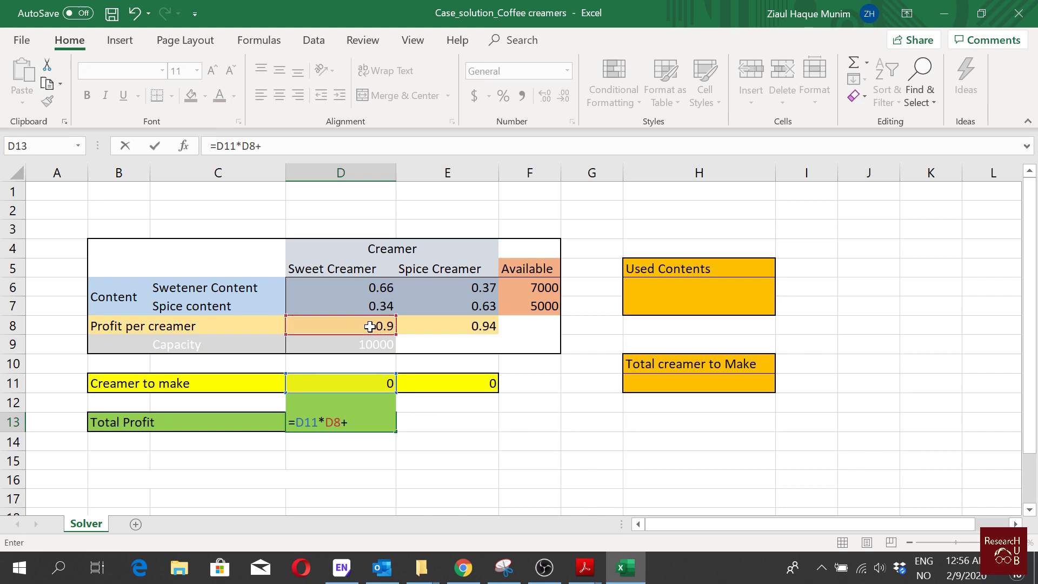
pyautogui.click(457, 377)
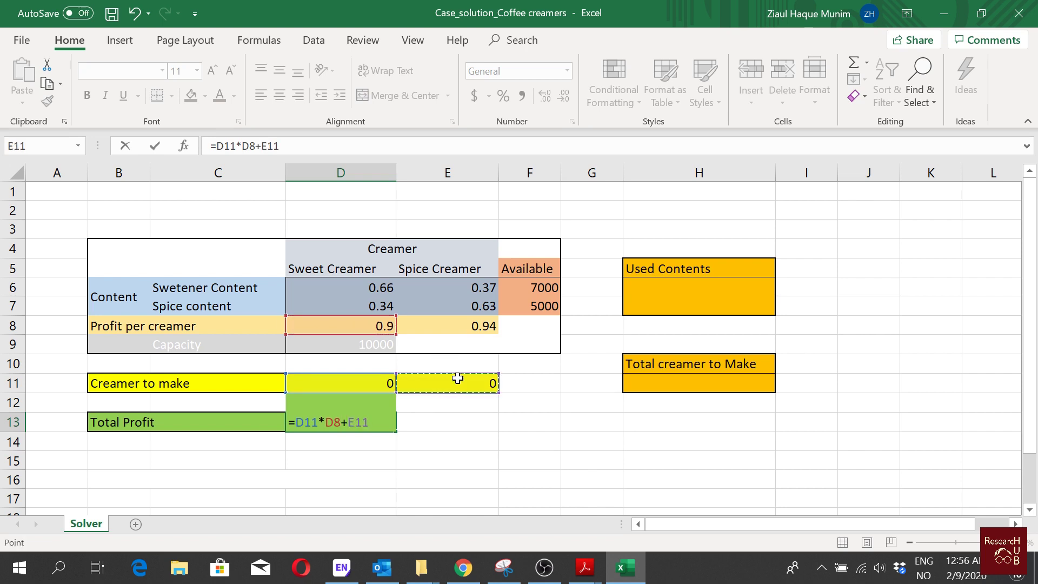
pyautogui.write('*')
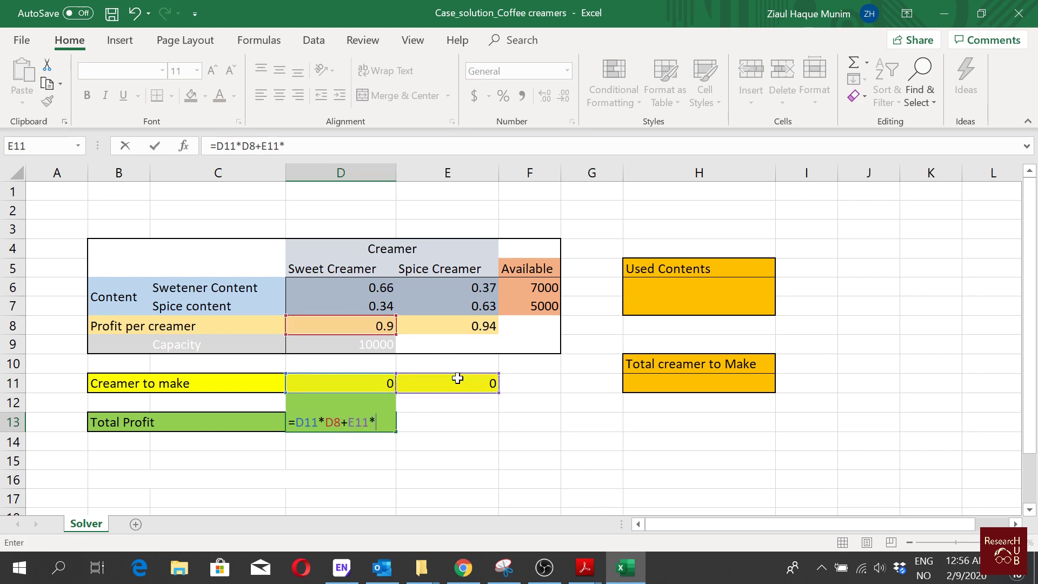
pyautogui.click(481, 325)
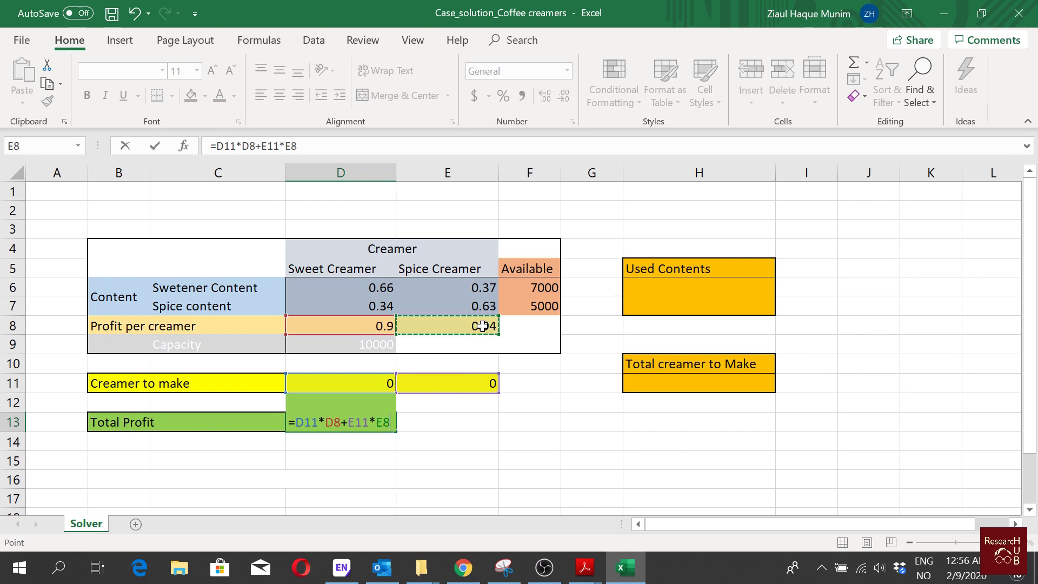
pyautogui.press('Return')
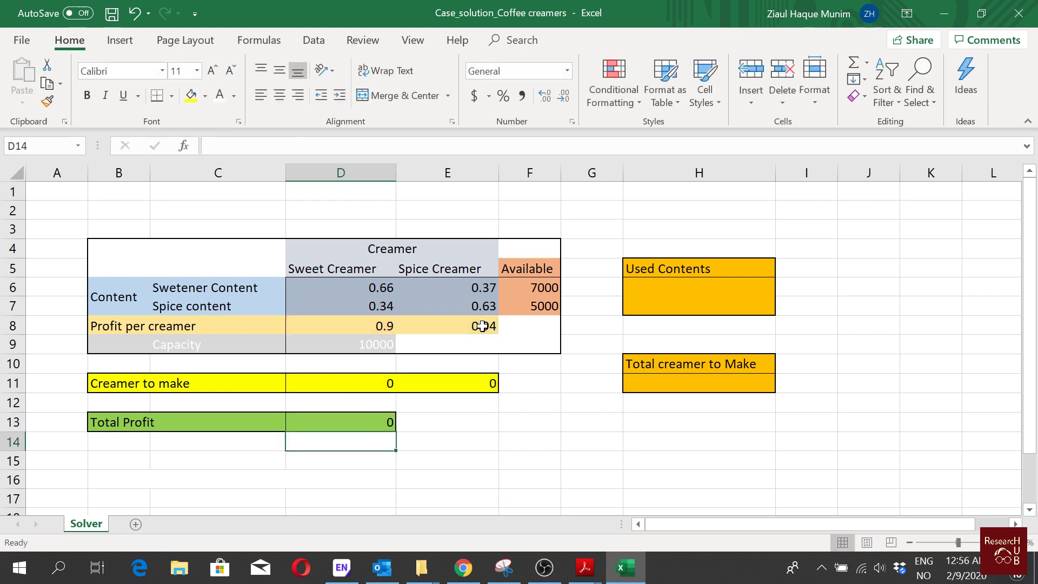
pyautogui.click(359, 420)
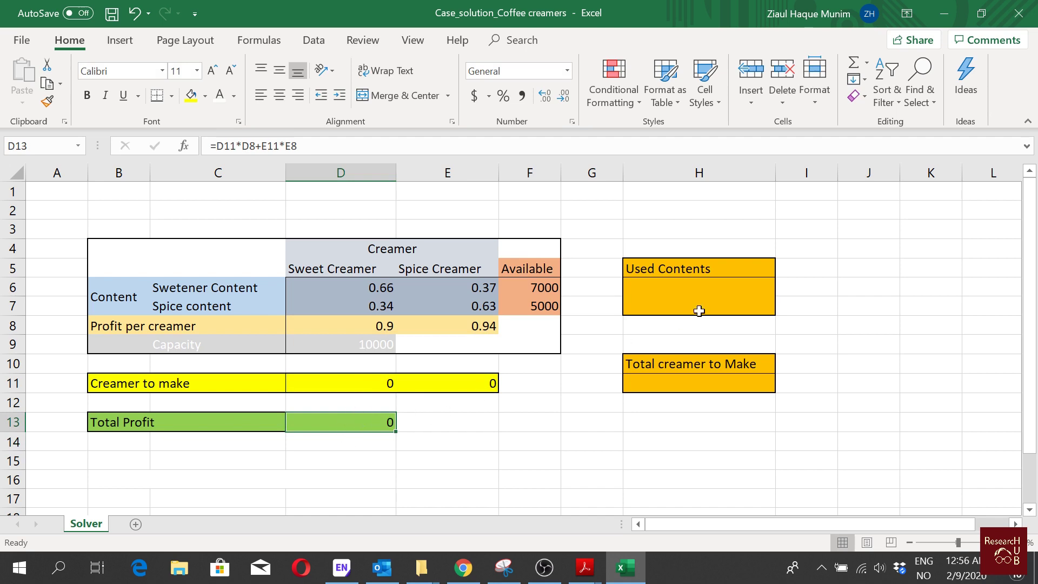
# Enter the sweetener usage formula =D11*D6+E11*E6 in H6.
pyautogui.click(700, 288)
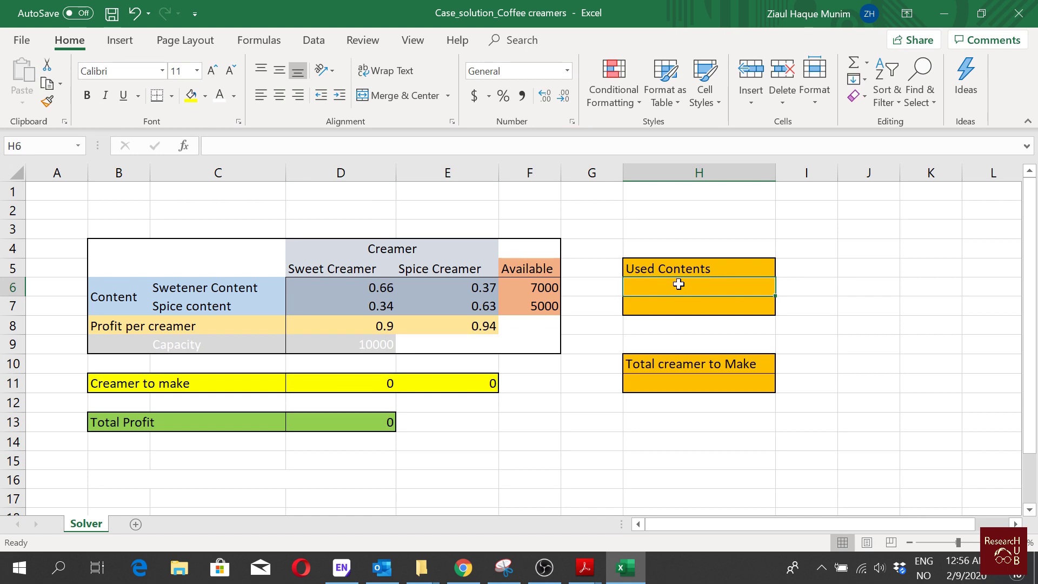
pyautogui.write('?')
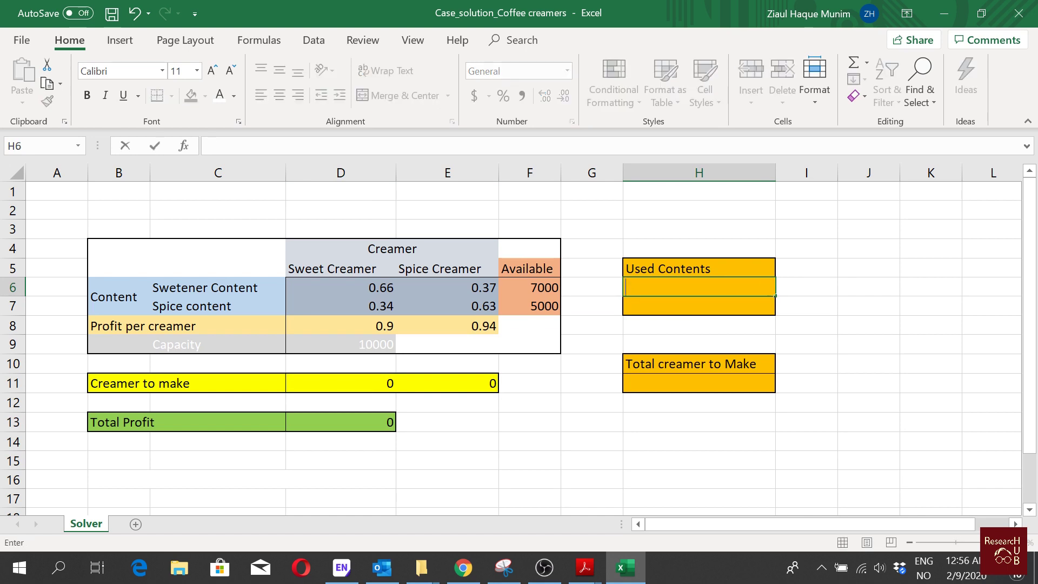
pyautogui.press('BackSpace')
pyautogui.write('=')
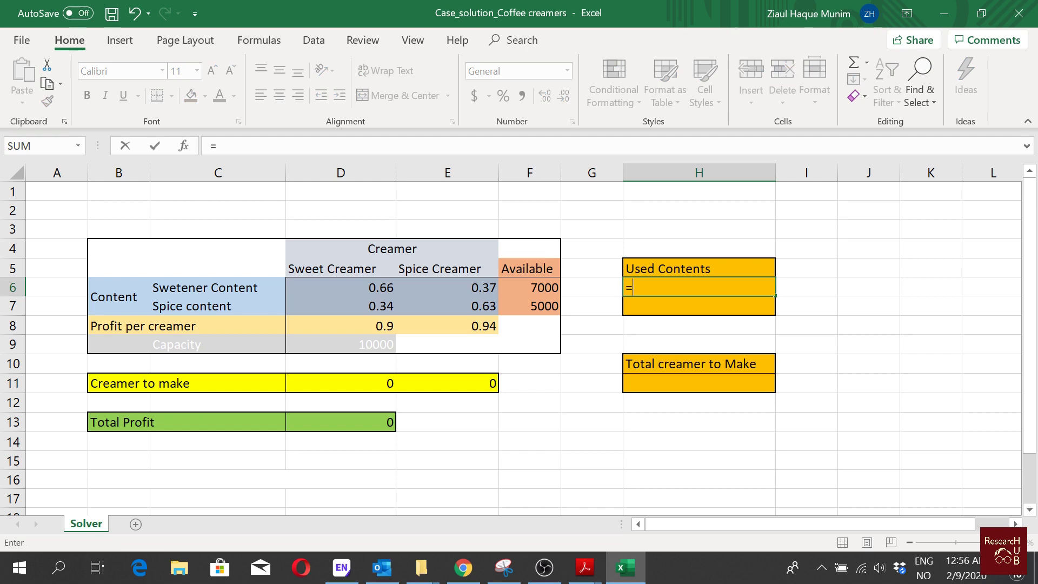
pyautogui.click(356, 386)
pyautogui.write('*')
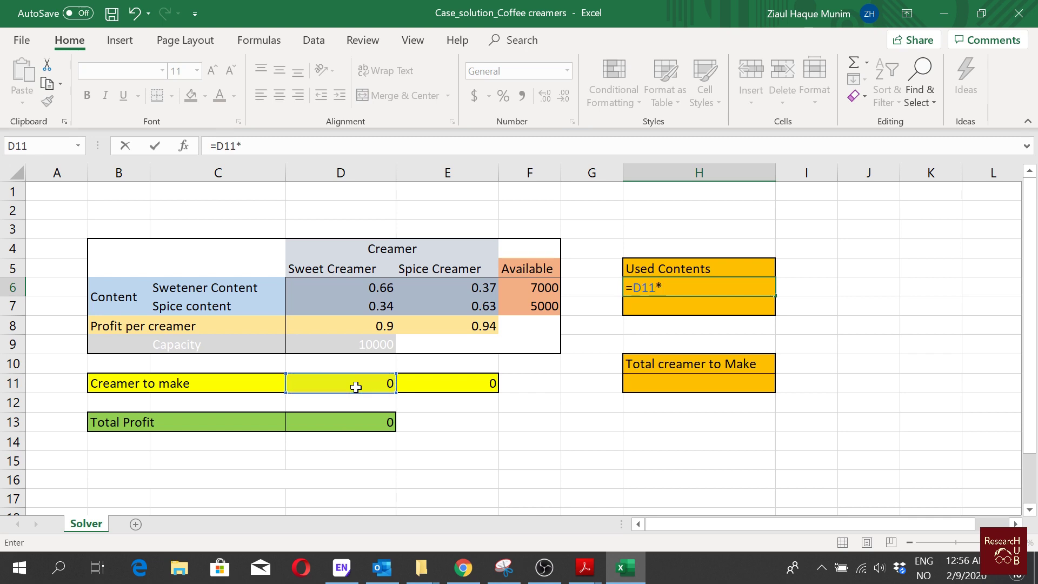
pyautogui.click(353, 287)
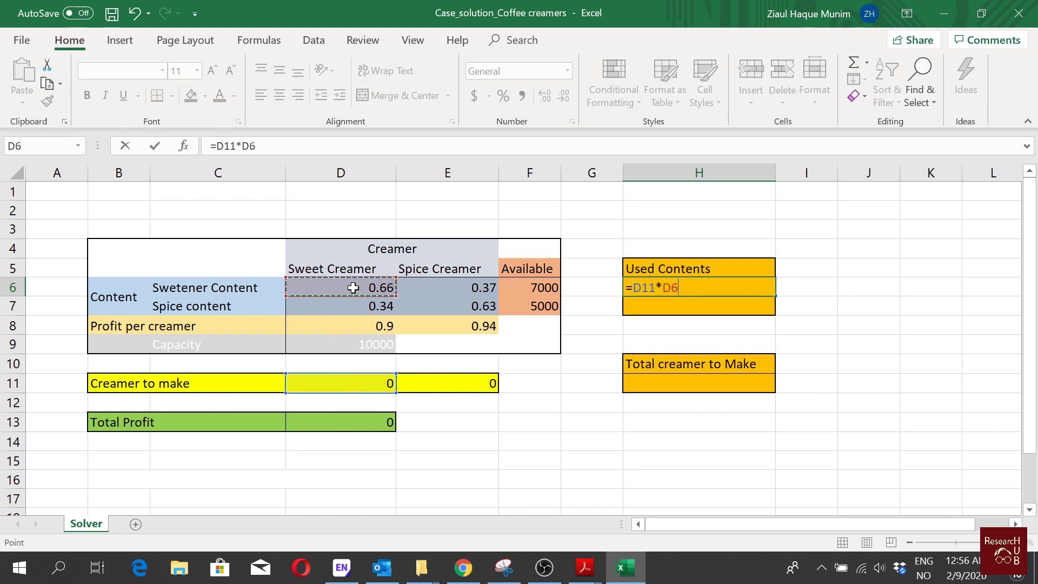
pyautogui.write('7')
pyautogui.press('BackSpace')
pyautogui.write('+')
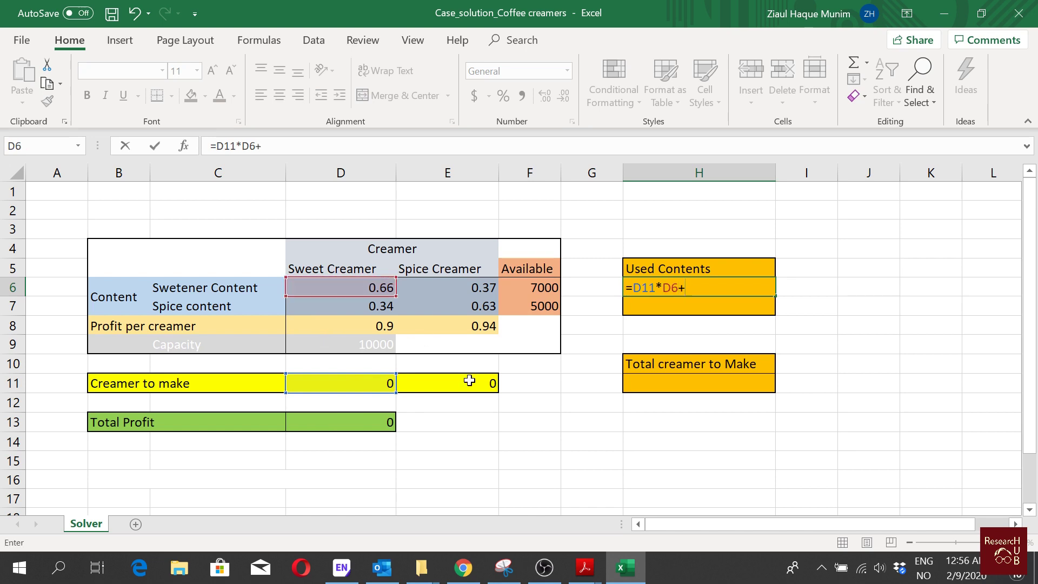
pyautogui.click(469, 380)
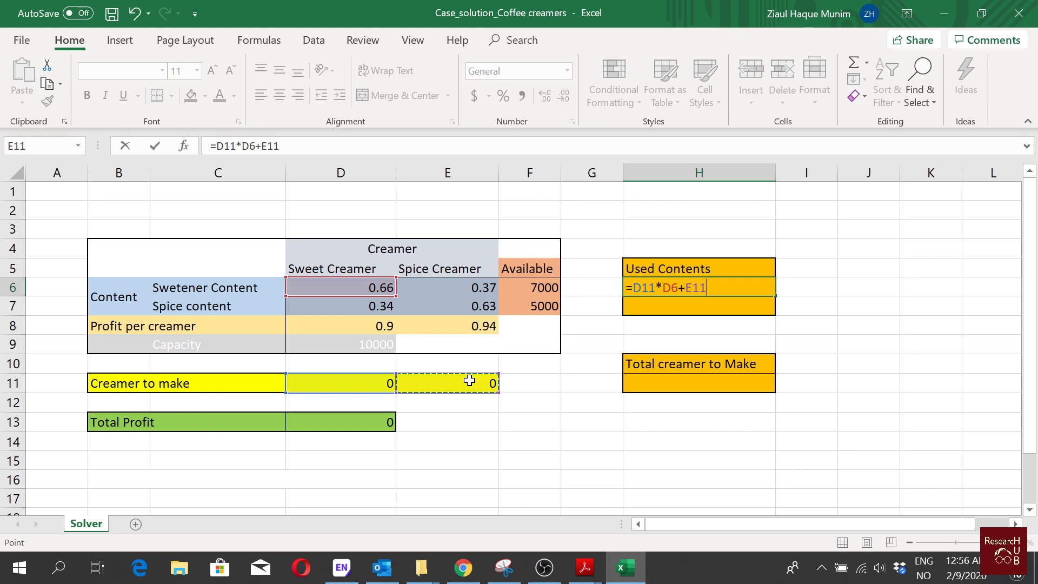
pyautogui.write('*')
pyautogui.click(451, 288)
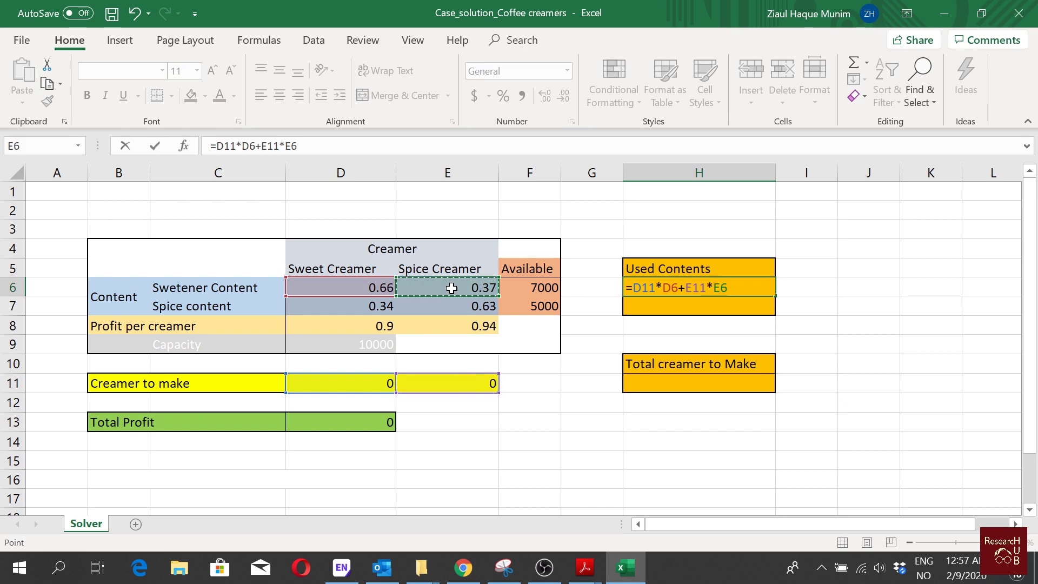
pyautogui.press('Return')
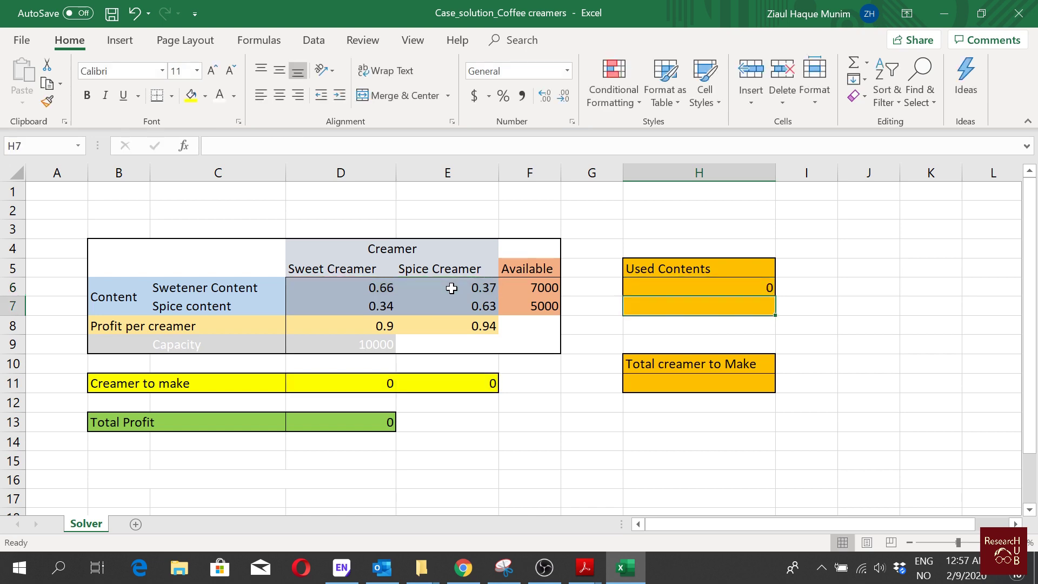
# Enter the spice usage formula =D11*D7+E11*E7 in H7.
pyautogui.write('=')
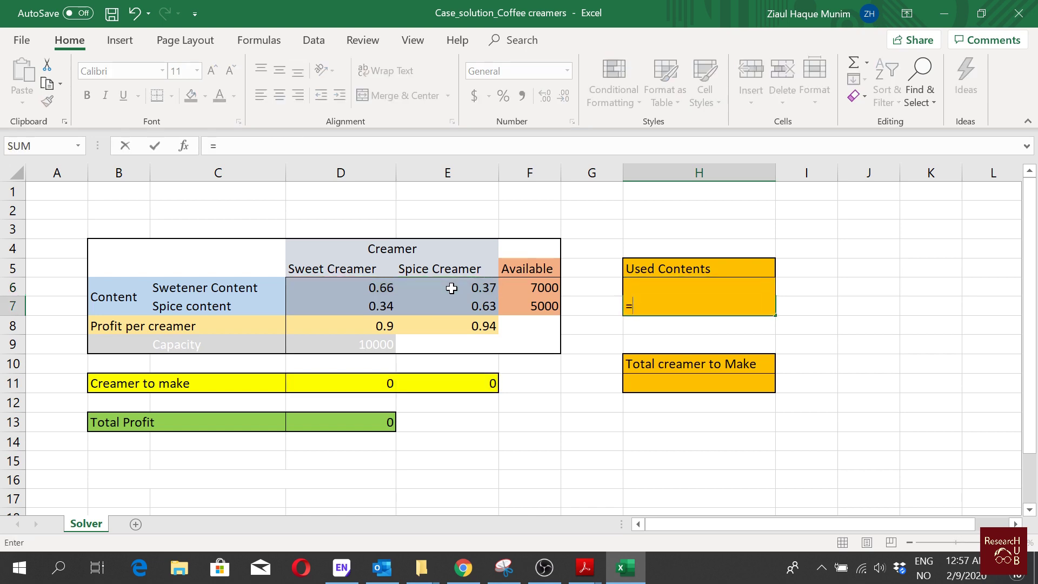
pyautogui.click(361, 382)
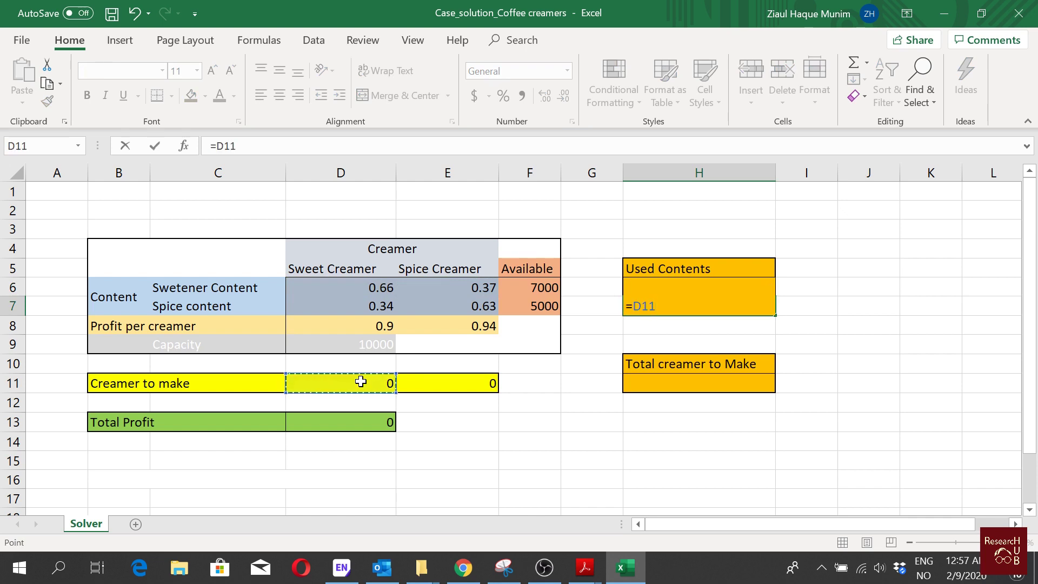
pyautogui.write('*')
pyautogui.click(366, 306)
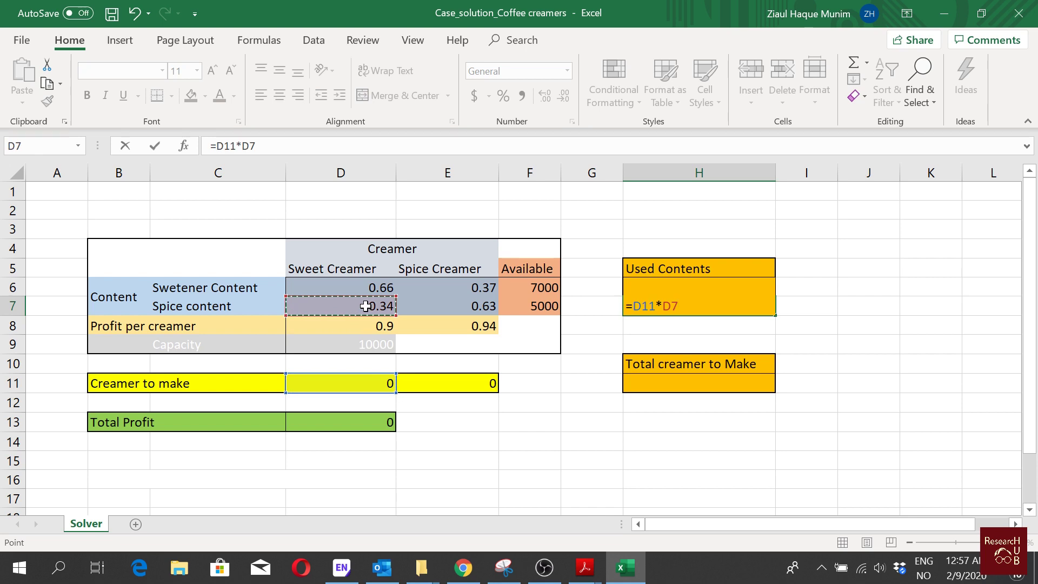
pyautogui.write('+')
pyautogui.click(465, 379)
pyautogui.write('*')
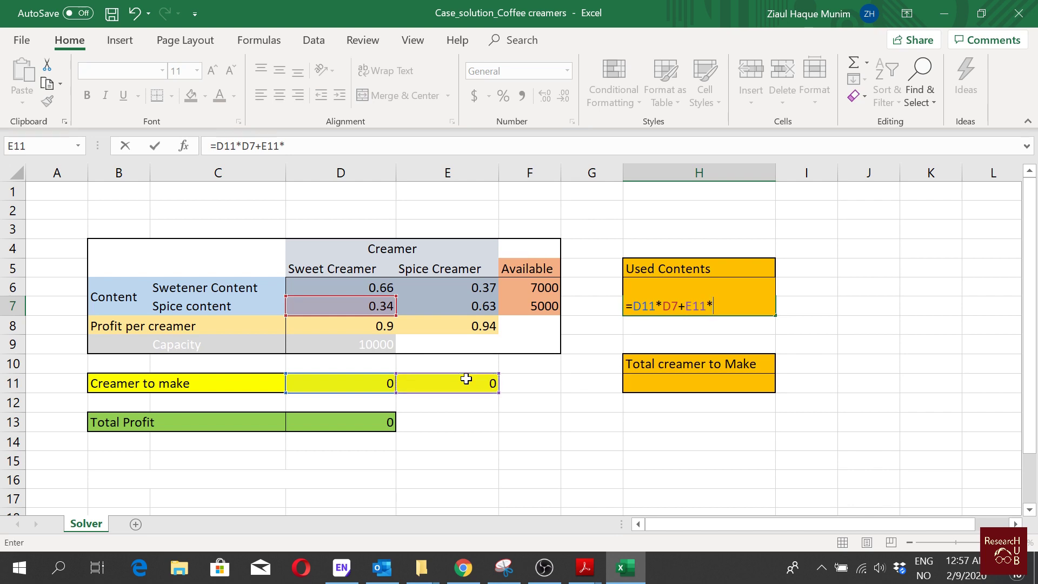
pyautogui.click(488, 305)
pyautogui.press('Return')
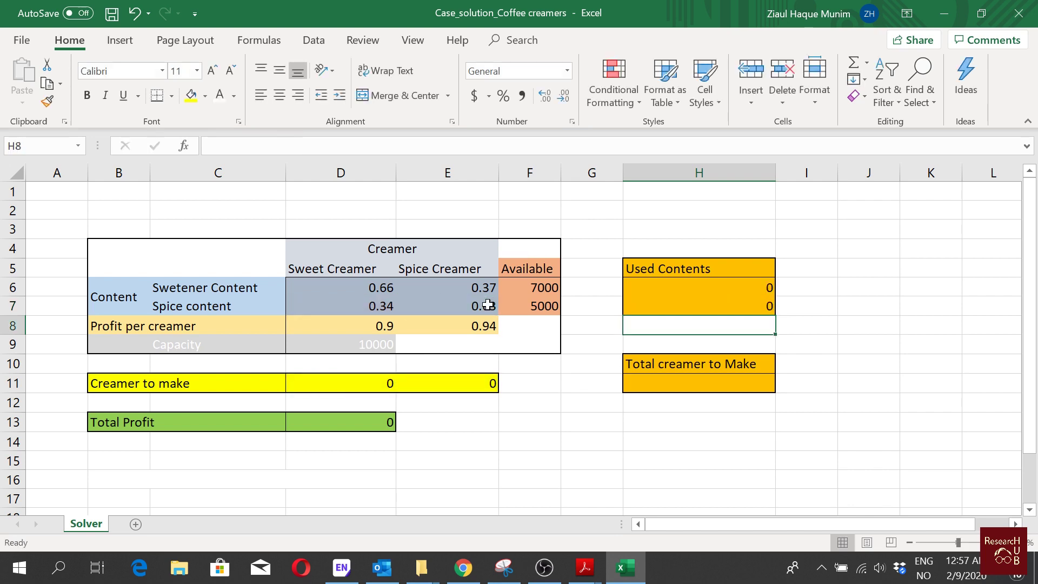
# Enter =D11+E11 in H11 to total the creamer to make.
pyautogui.click(676, 383)
pyautogui.write('=')
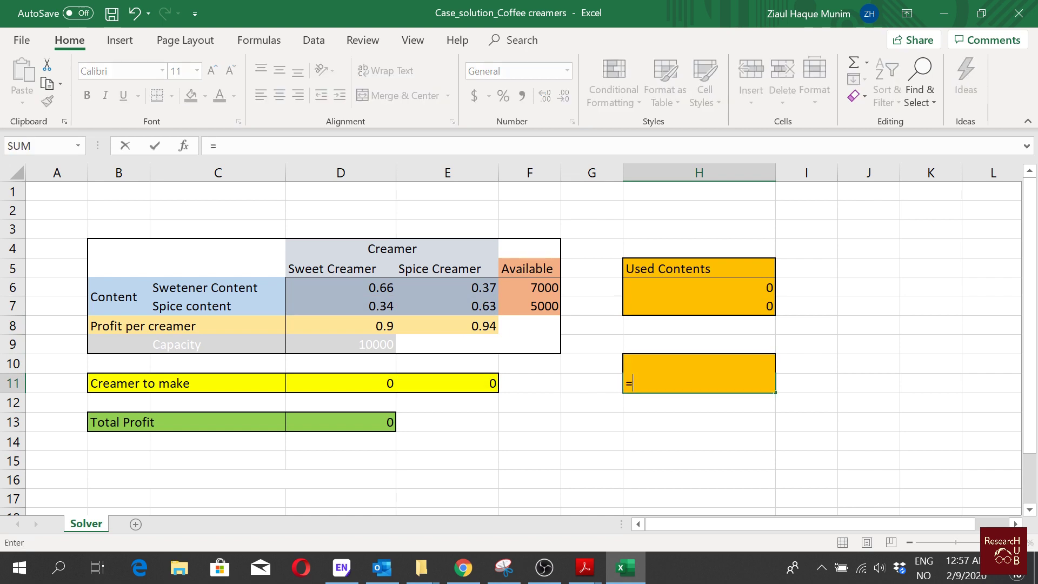
pyautogui.click(389, 381)
pyautogui.write('+')
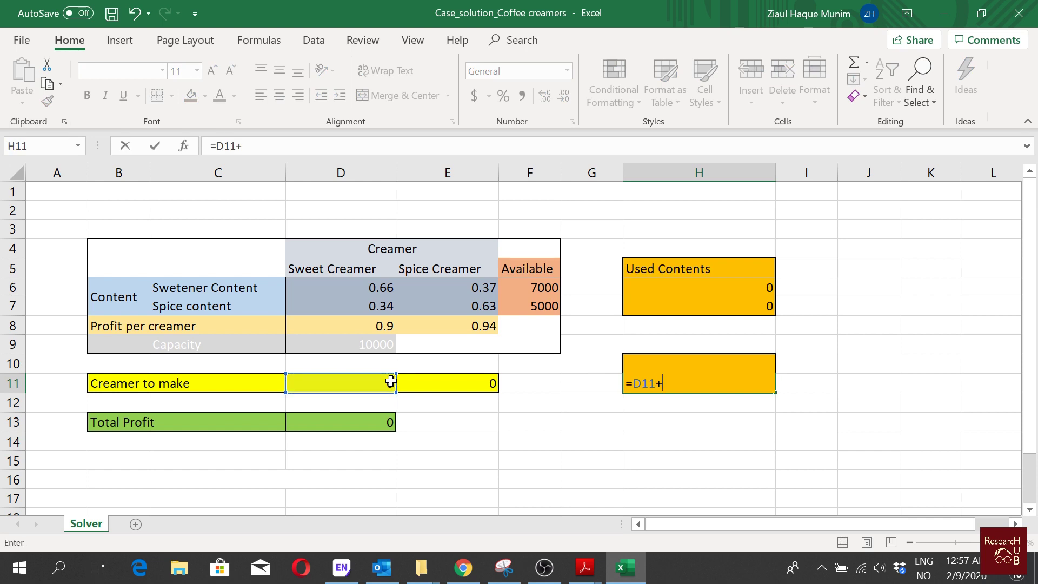
pyautogui.click(432, 382)
pyautogui.press('Return')
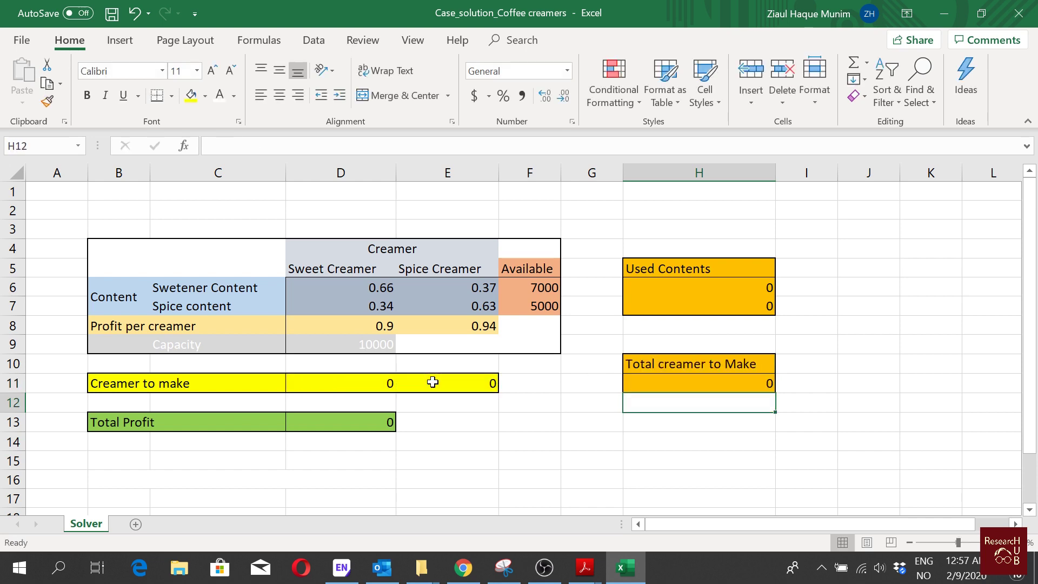
# Recheck D13's profit formula against quantity cells D11 and E11, then go to the Data tab.
pyautogui.click(359, 427)
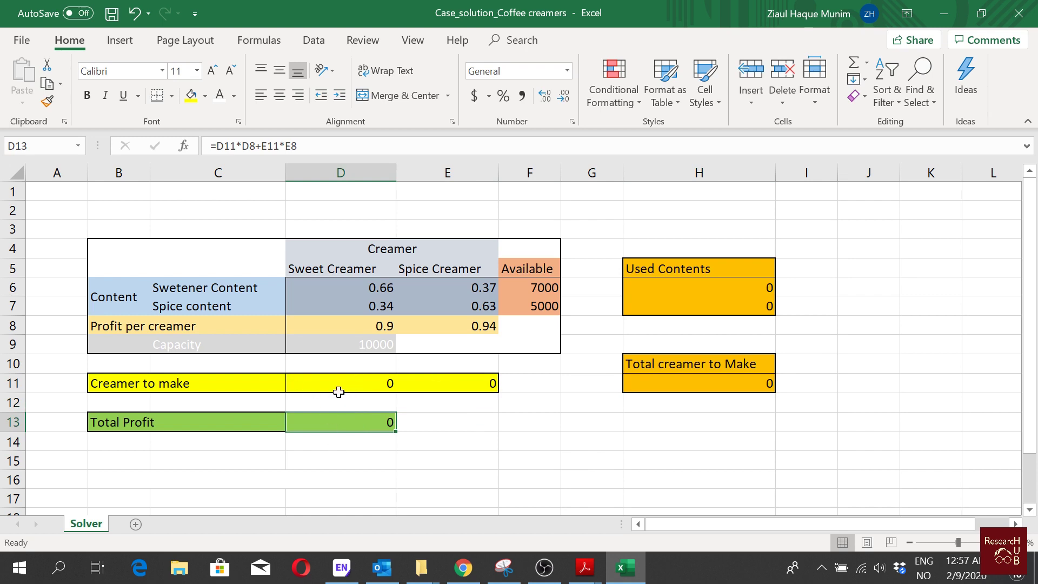
pyautogui.click(352, 381)
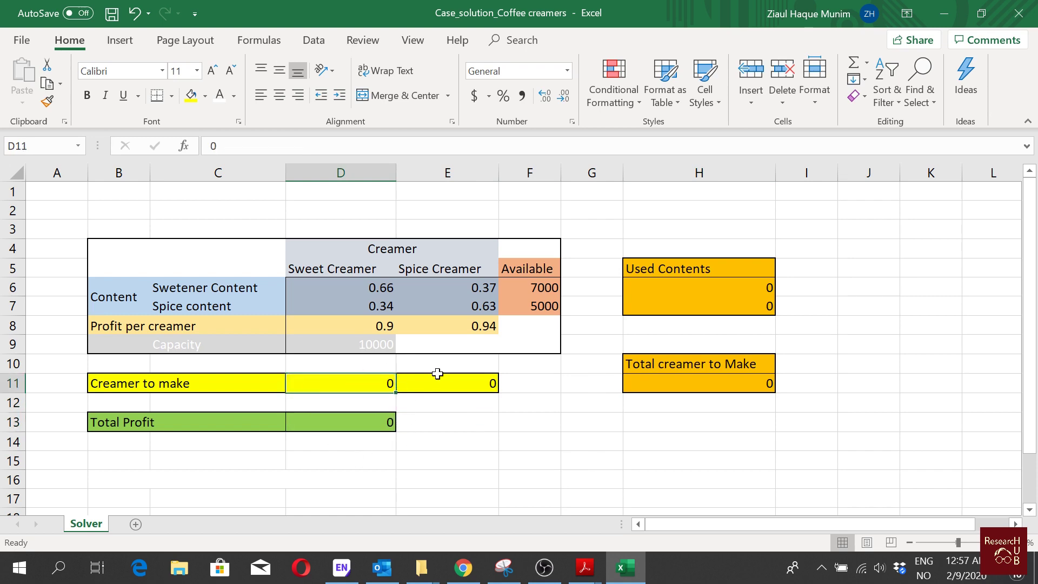
pyautogui.click(435, 378)
pyautogui.click(370, 419)
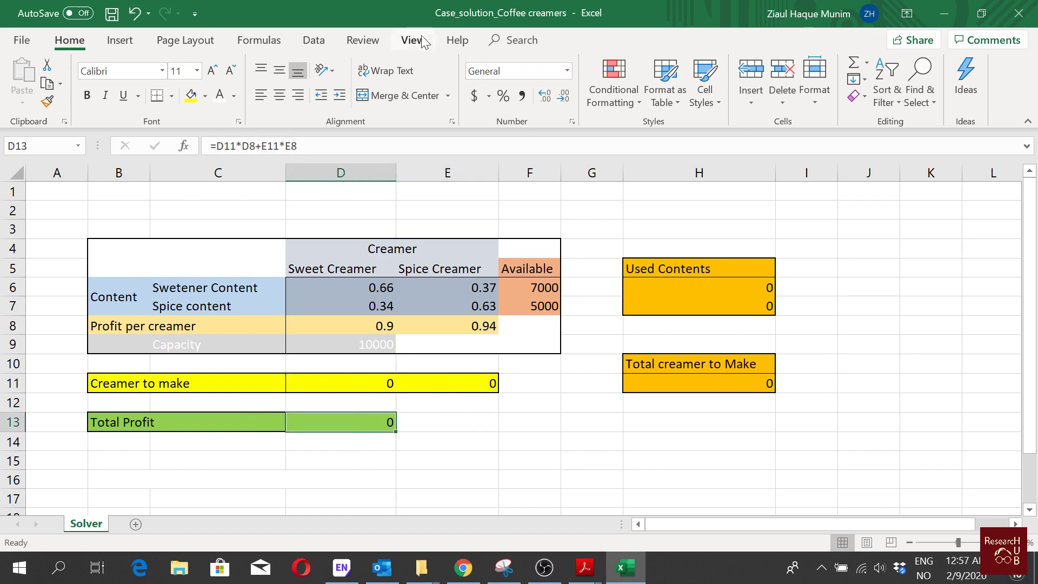
pyautogui.click(307, 45)
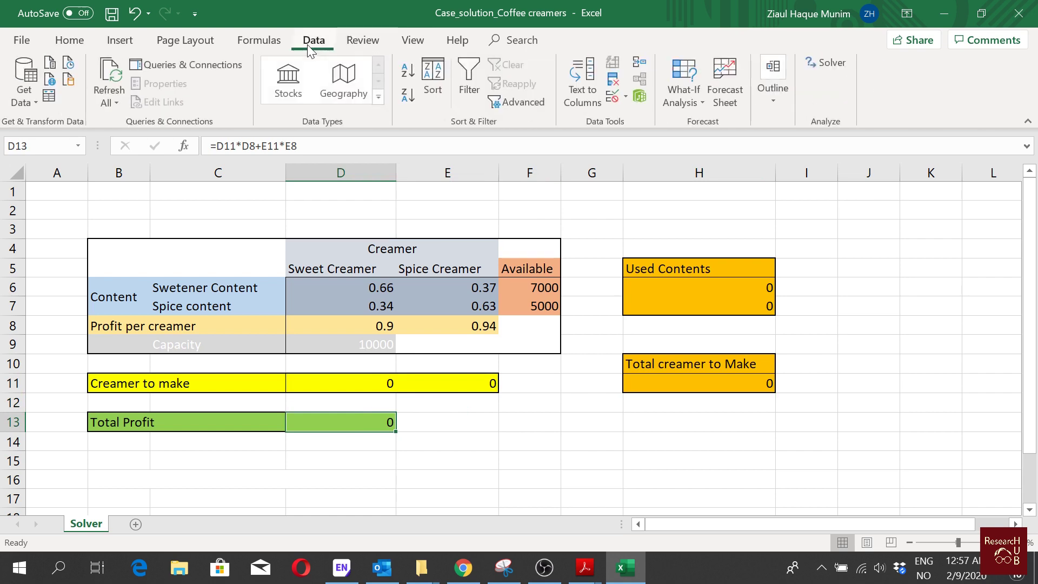
# In Solver, set objective $D$13 to Max with variable cells $D$11:$E$11, then begin a new constraint.
pyautogui.click(826, 63)
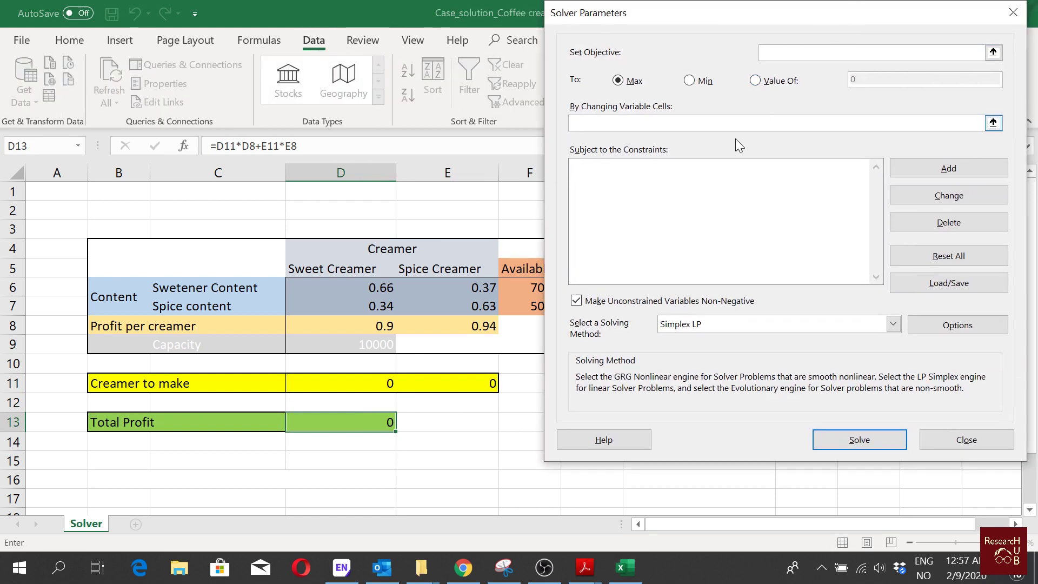
pyautogui.click(993, 52)
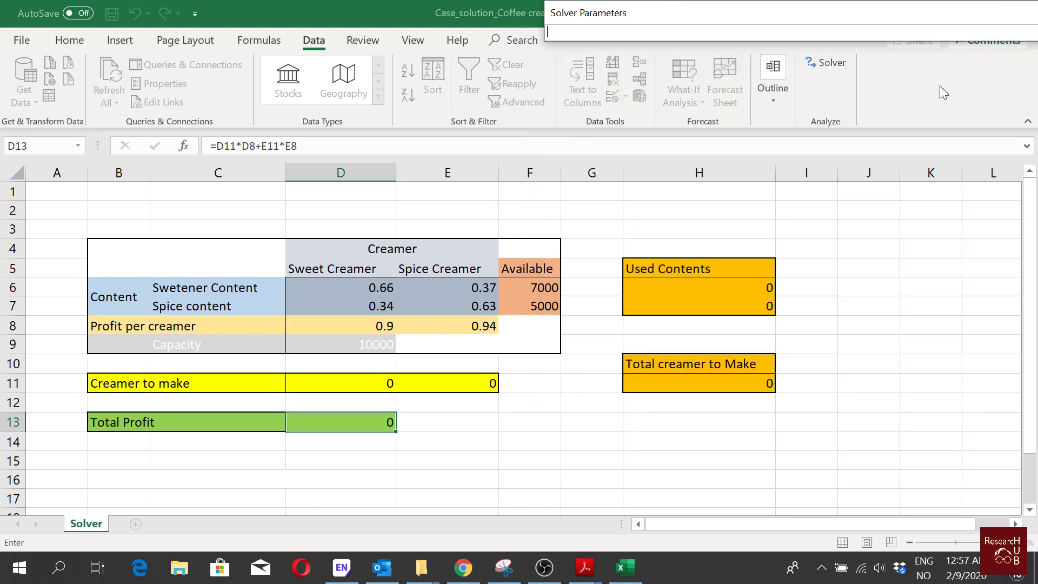
pyautogui.click(367, 421)
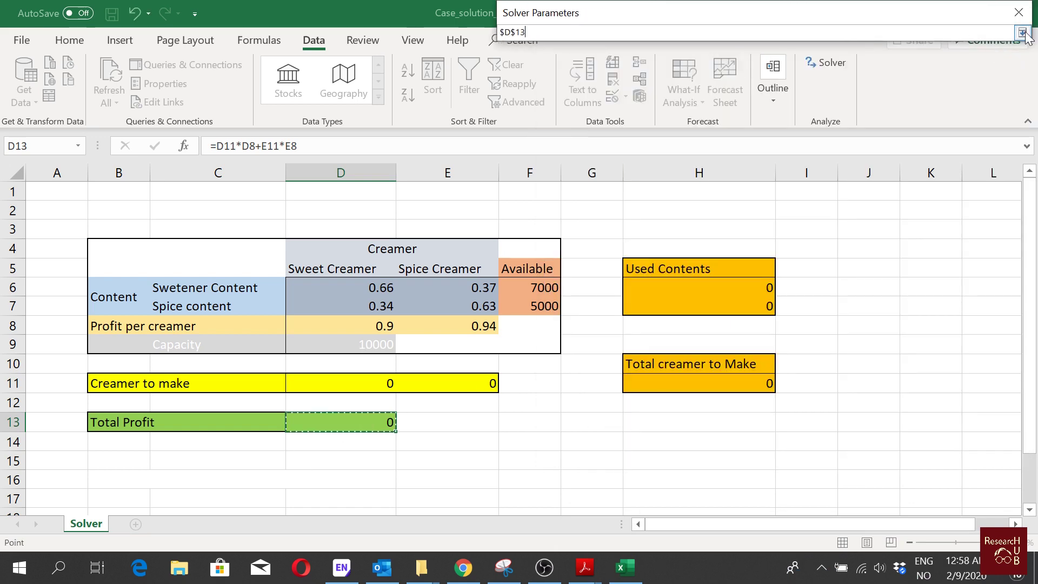
pyautogui.click(1022, 32)
pyautogui.click(580, 82)
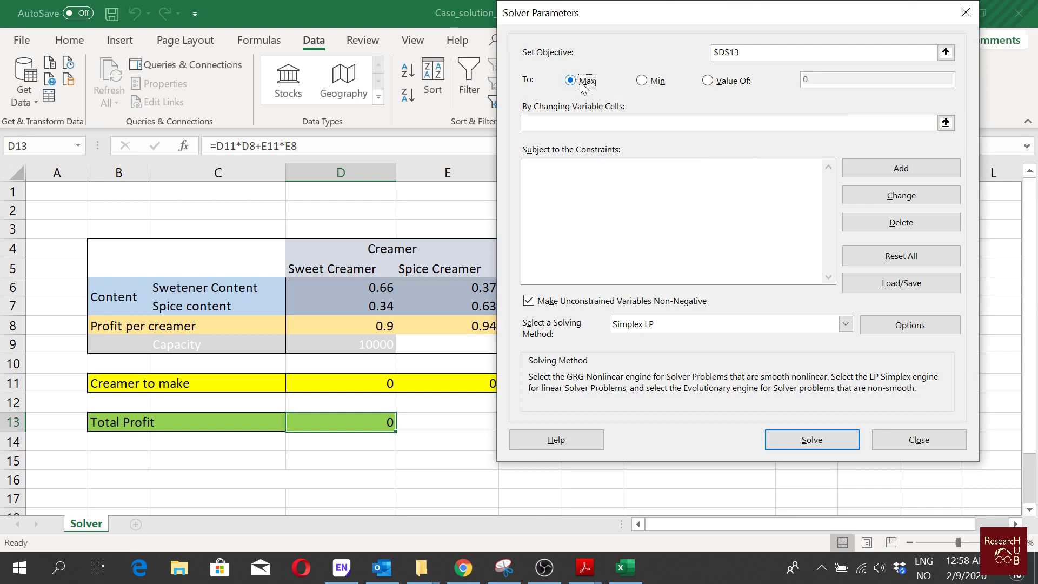
pyautogui.click(946, 122)
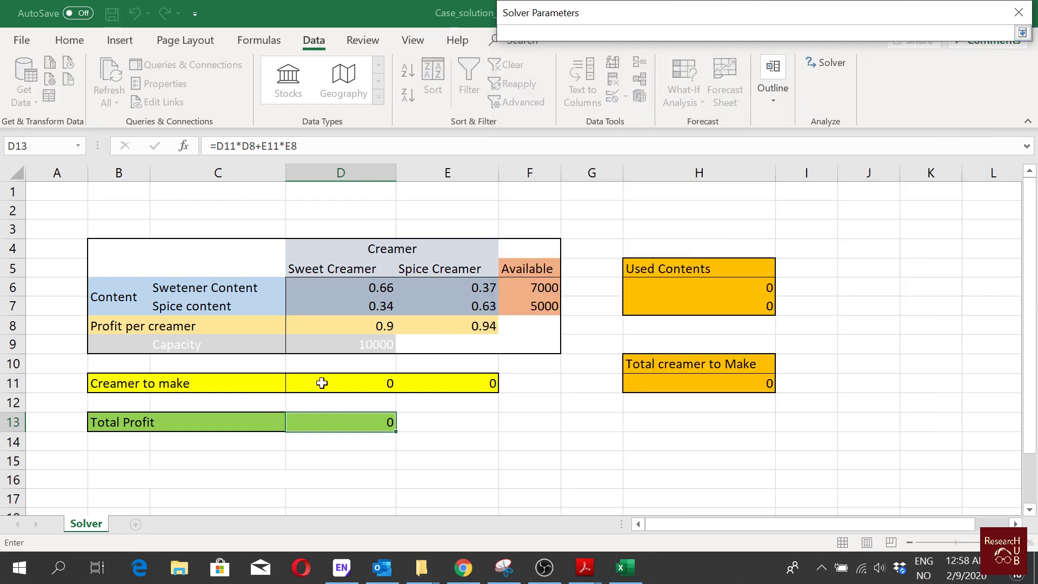
pyautogui.moveTo(322, 384); pyautogui.dragTo(452, 375)
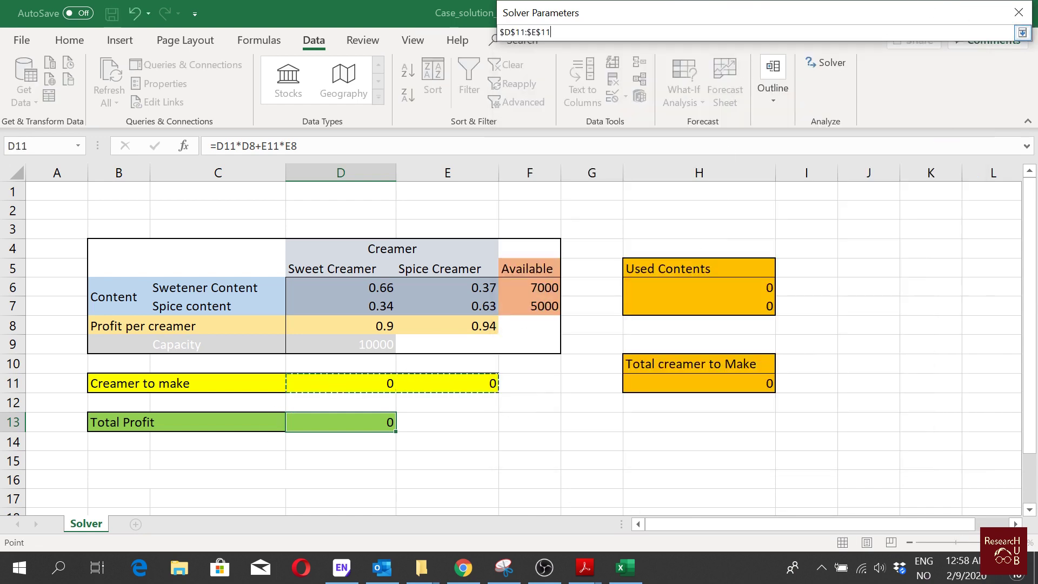
pyautogui.click(1022, 32)
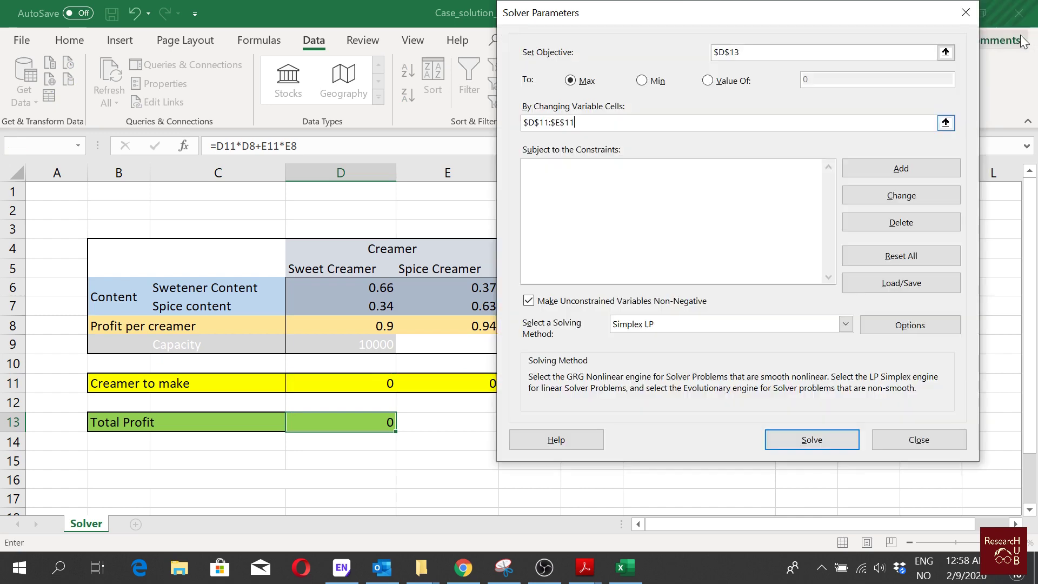
pyautogui.click(930, 168)
pyautogui.moveTo(751, 189); pyautogui.dragTo(829, 84)
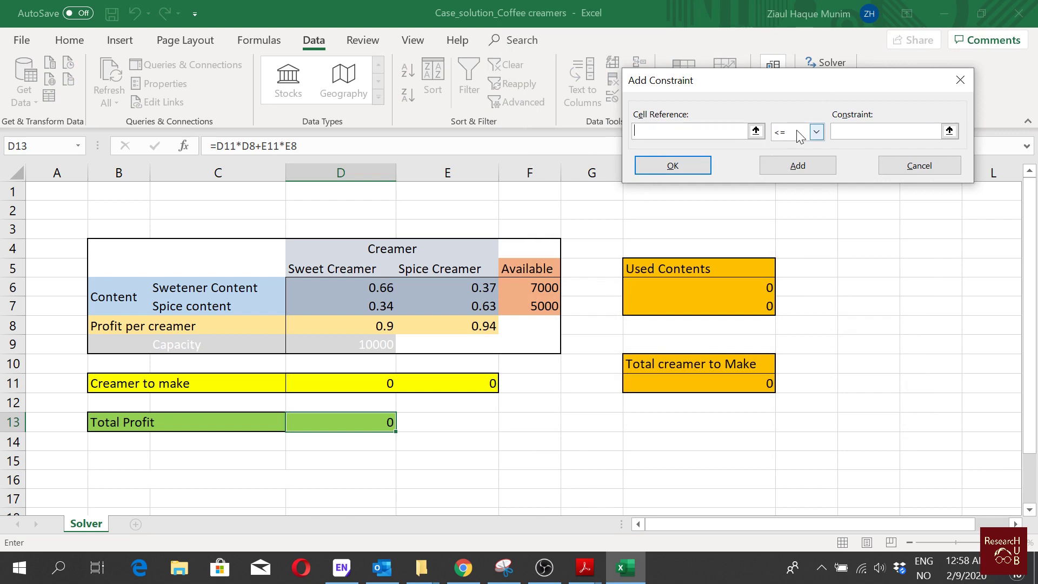
# Add the sweetener constraint $H$6 <= $F$6 (used versus available).
pyautogui.click(709, 289)
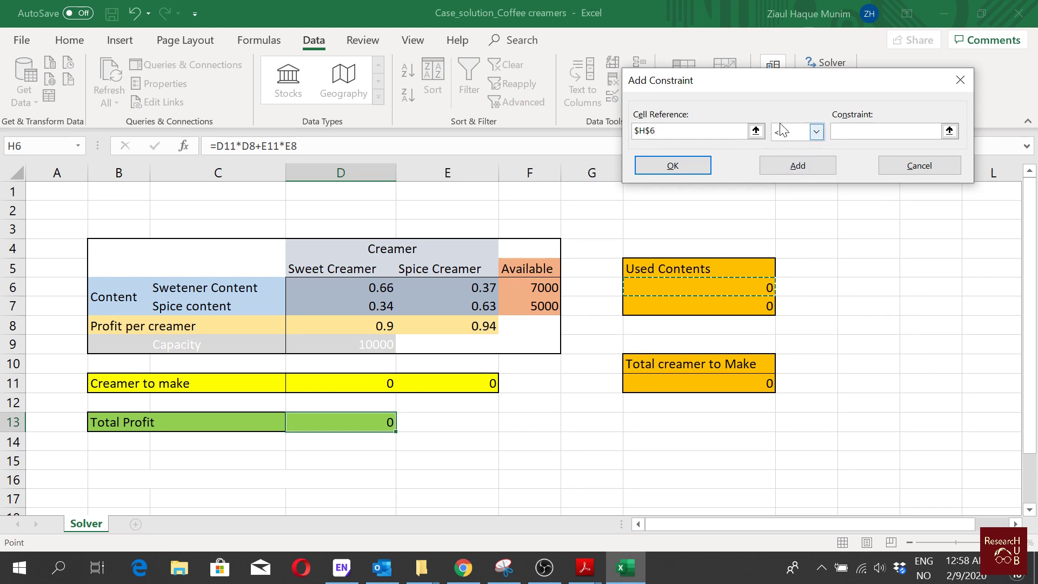
pyautogui.click(949, 131)
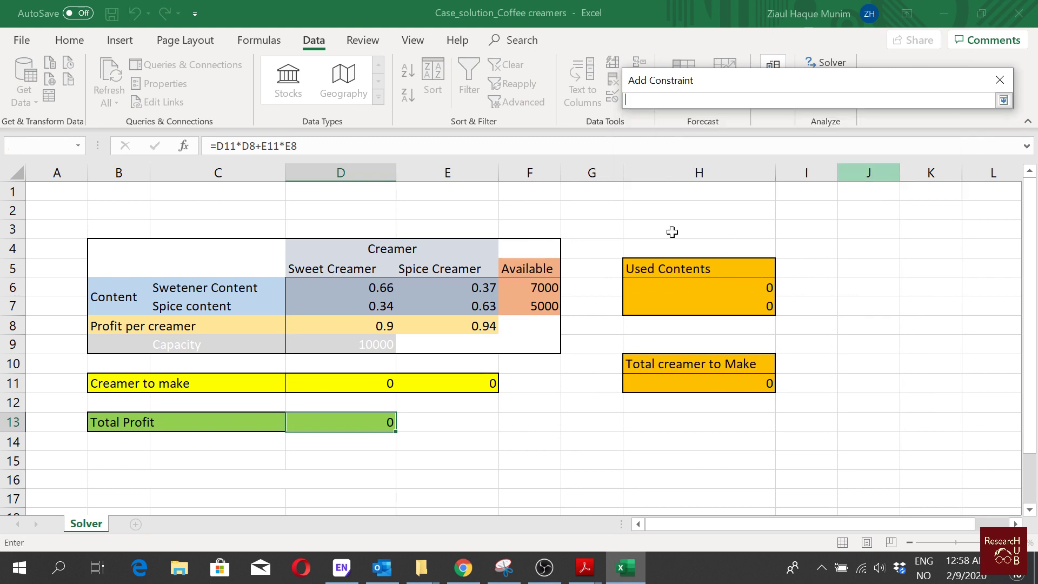
pyautogui.click(540, 288)
pyautogui.click(1002, 100)
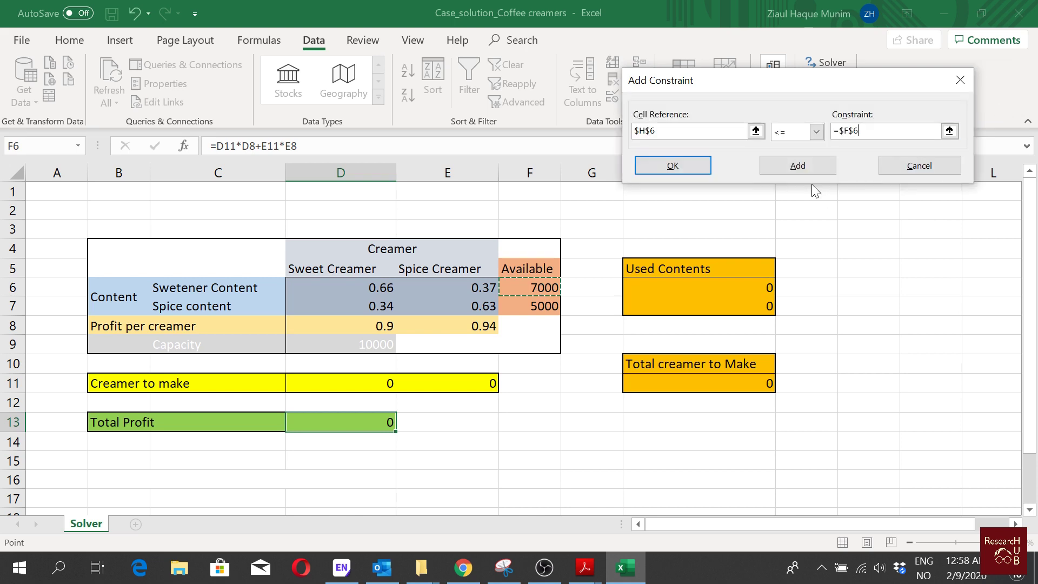
pyautogui.click(815, 161)
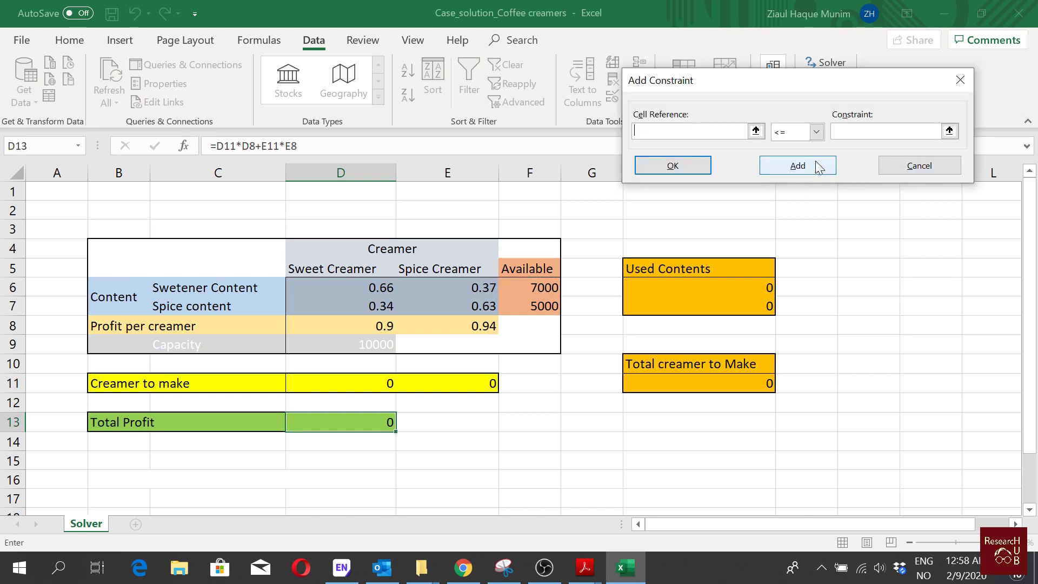
# Add the spice constraint $H$7 <= $F$7 (used versus the 5000 available).
pyautogui.click(772, 302)
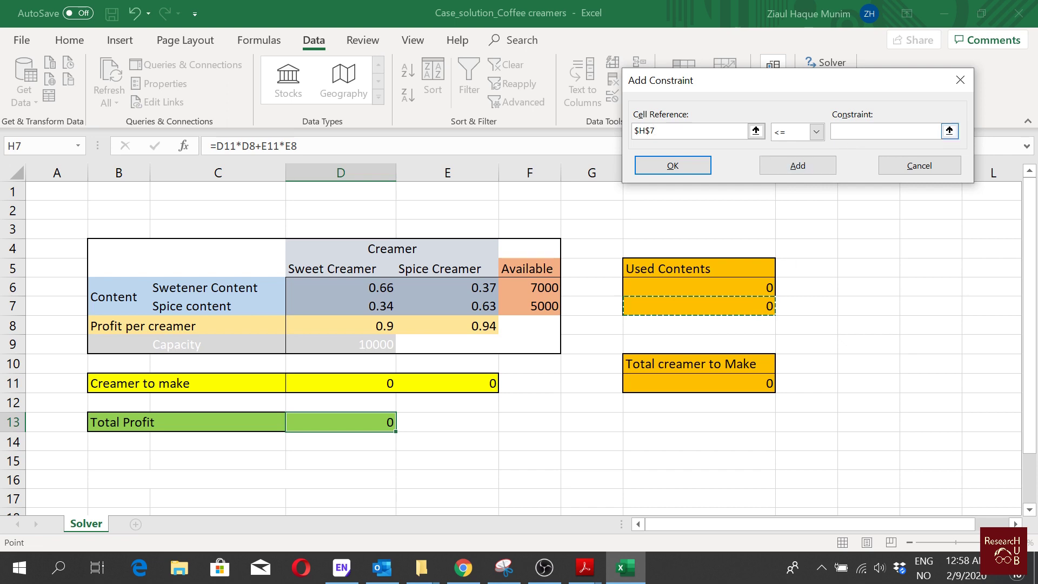
pyautogui.click(950, 131)
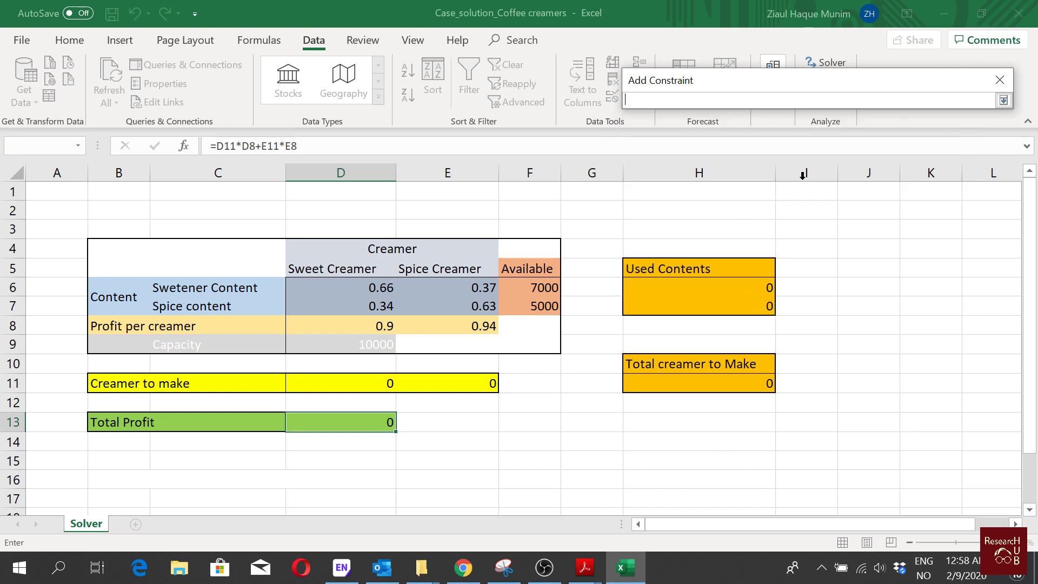
pyautogui.click(522, 312)
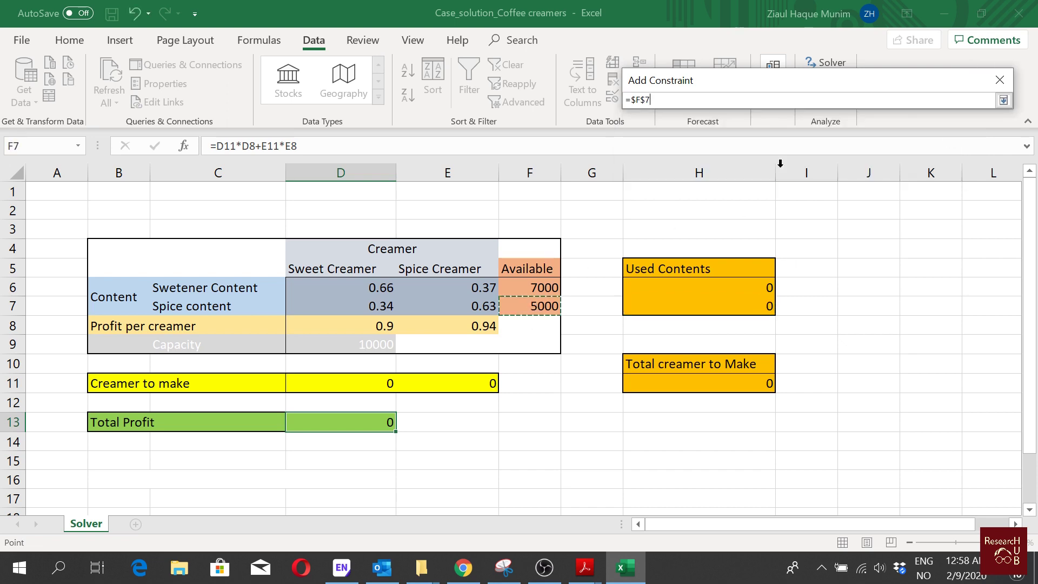
pyautogui.click(1003, 101)
pyautogui.click(803, 168)
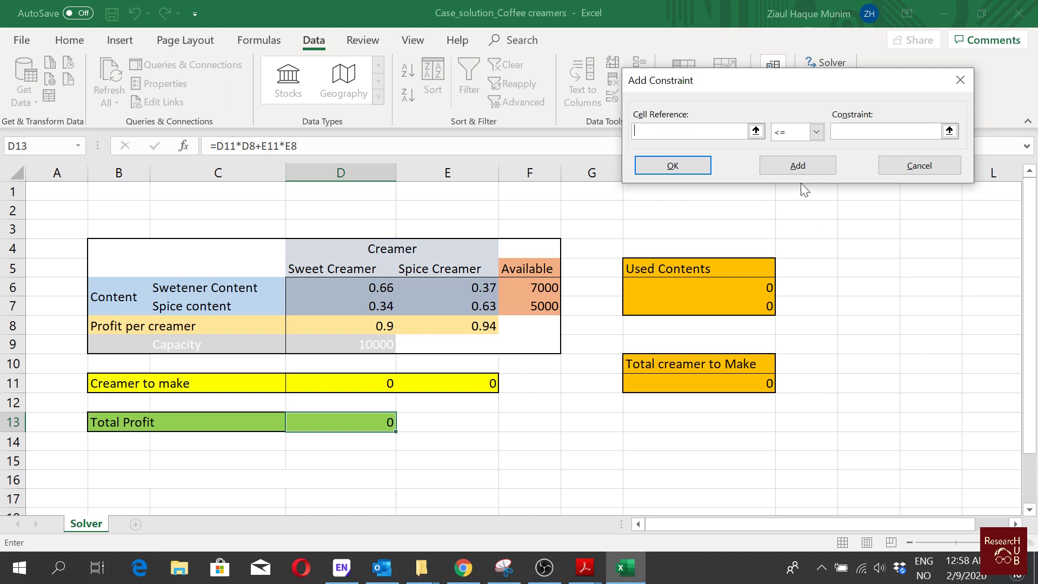
# Add the constraint $D$11:$E$11 = integer.
pyautogui.click(755, 131)
pyautogui.moveTo(368, 376); pyautogui.dragTo(475, 385)
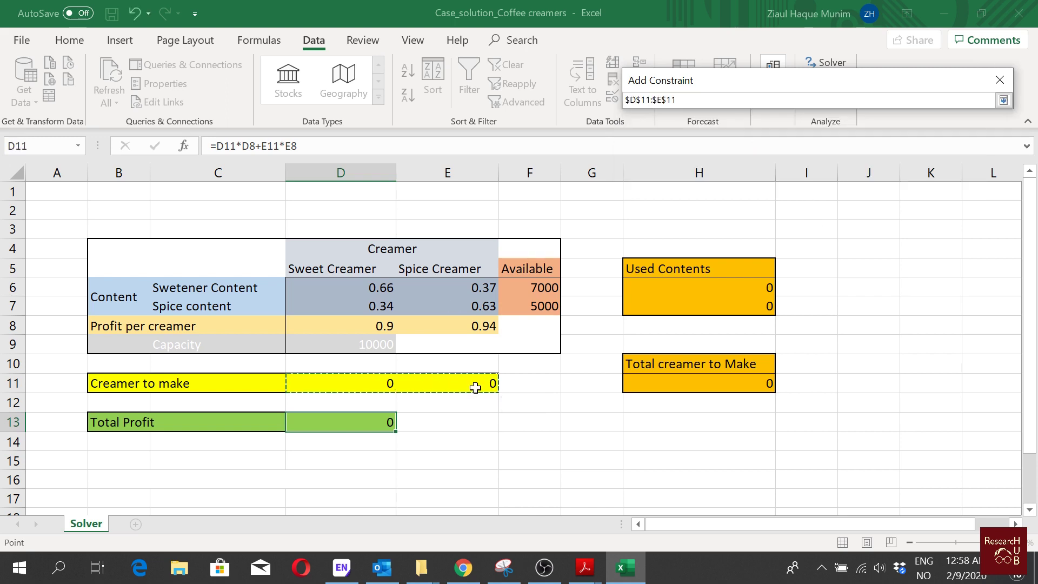
pyautogui.click(1003, 100)
pyautogui.click(817, 134)
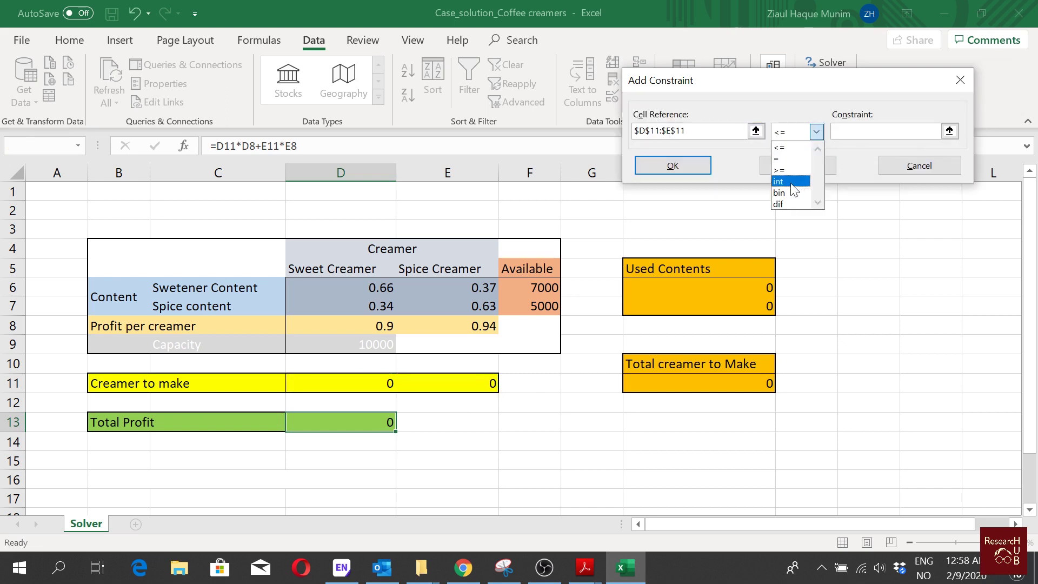
pyautogui.click(794, 186)
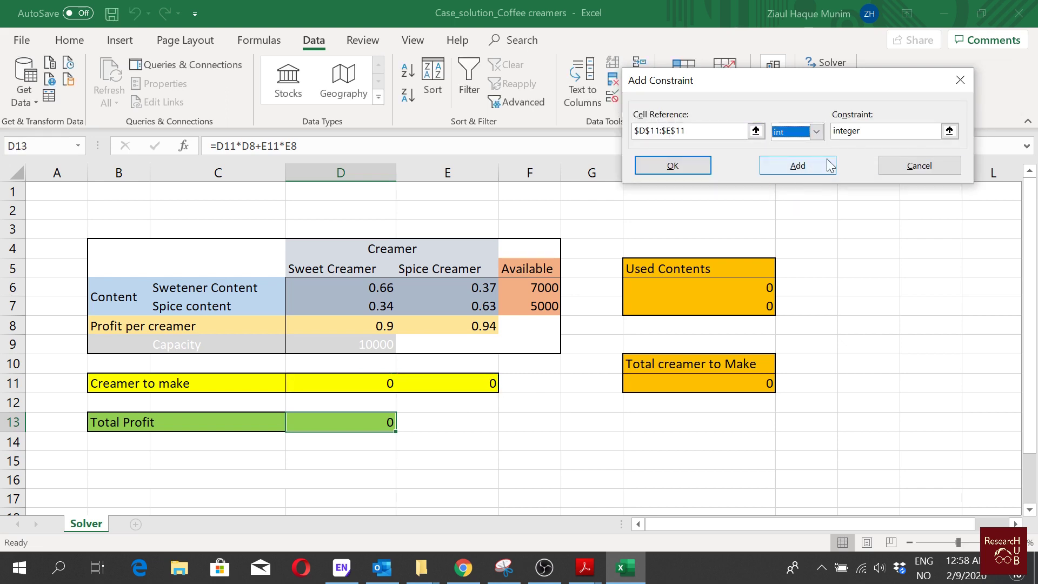
pyautogui.click(797, 166)
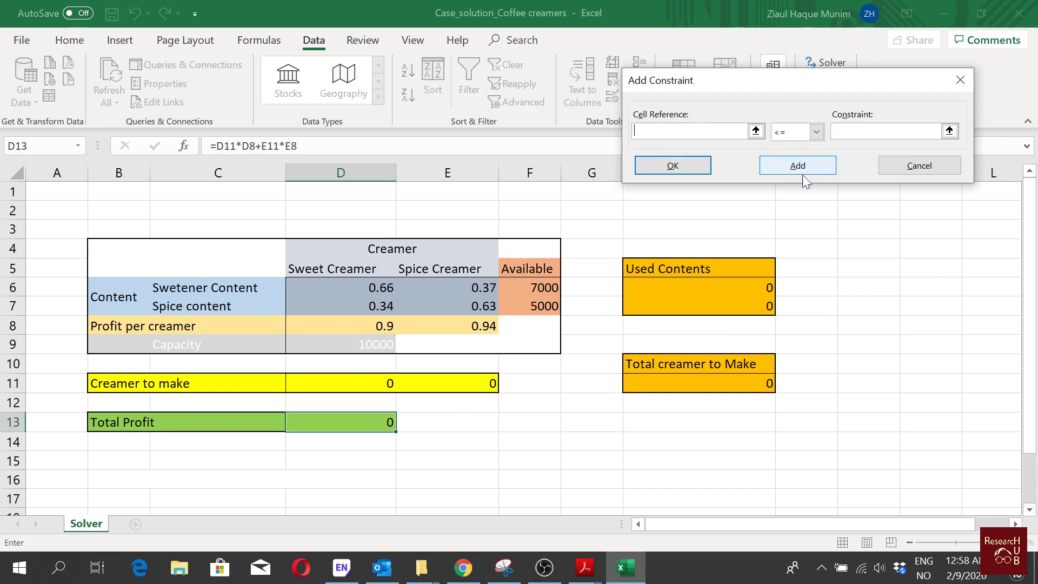
# Add the non-negativity constraint $D$11:$E$11 >= 0 and finish.
pyautogui.click(755, 131)
pyautogui.moveTo(378, 384); pyautogui.dragTo(471, 384)
pyautogui.click(1003, 100)
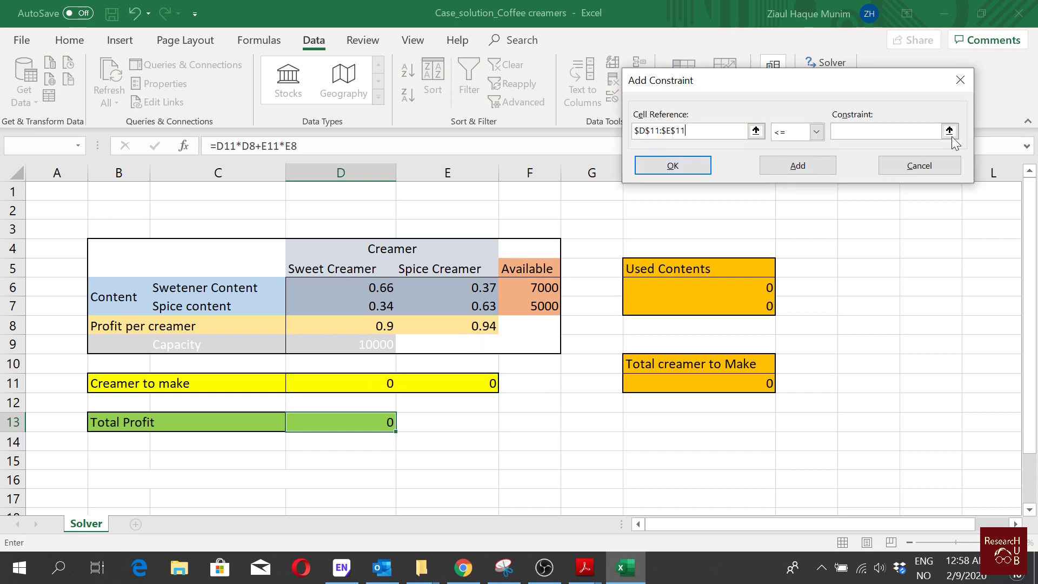
pyautogui.click(816, 131)
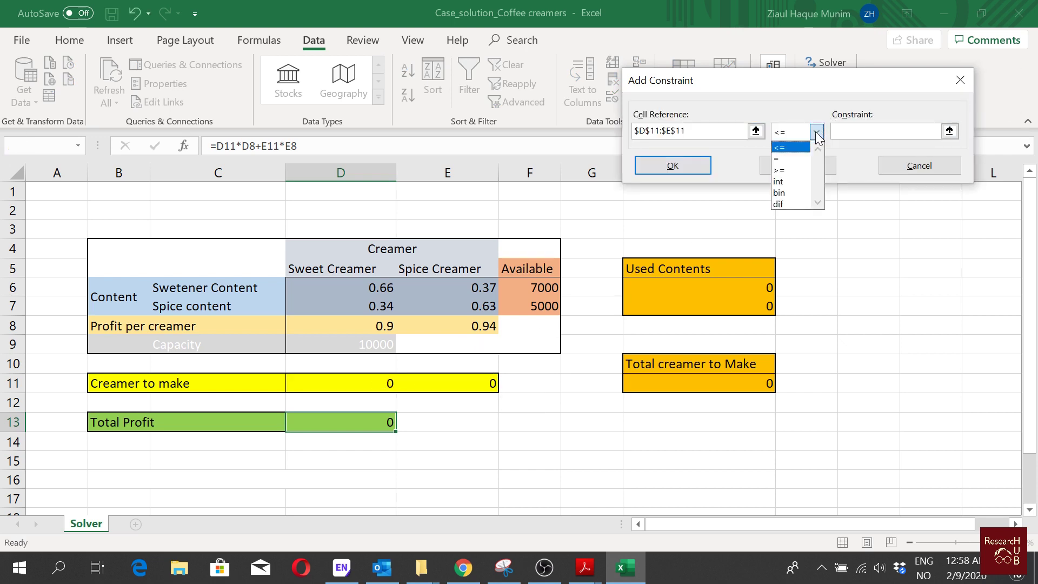
pyautogui.click(787, 172)
pyautogui.write('0')
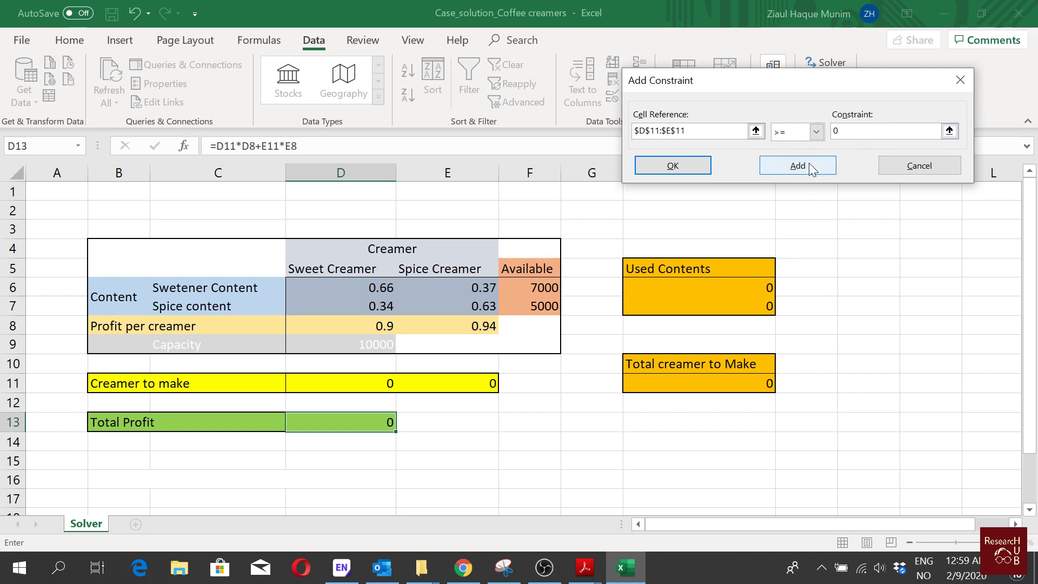
pyautogui.click(672, 164)
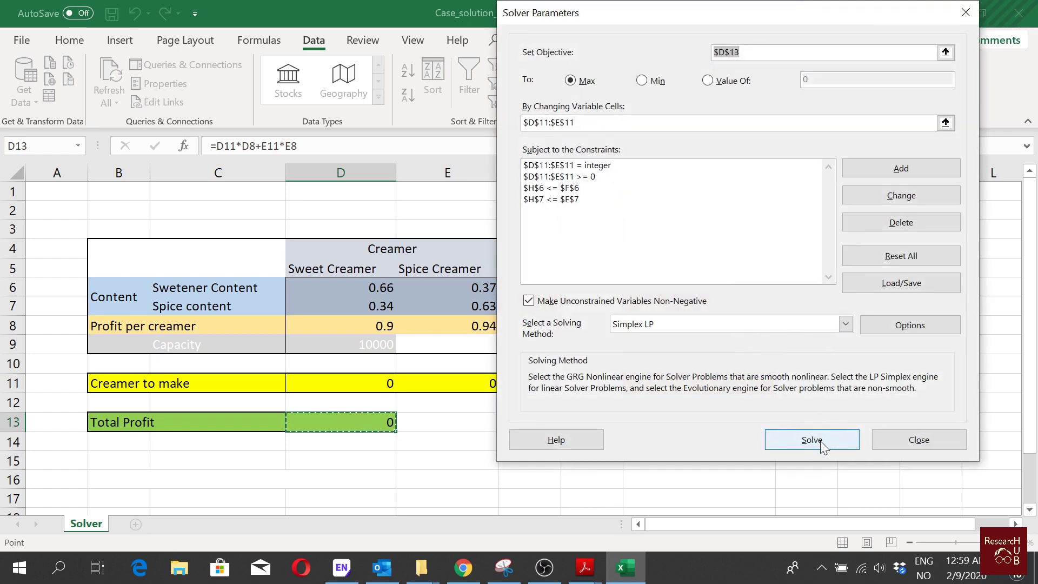
# Run Solver to maximize Total Profit and keep the Solver solution on the sheet.
pyautogui.click(819, 440)
pyautogui.click(333, 314)
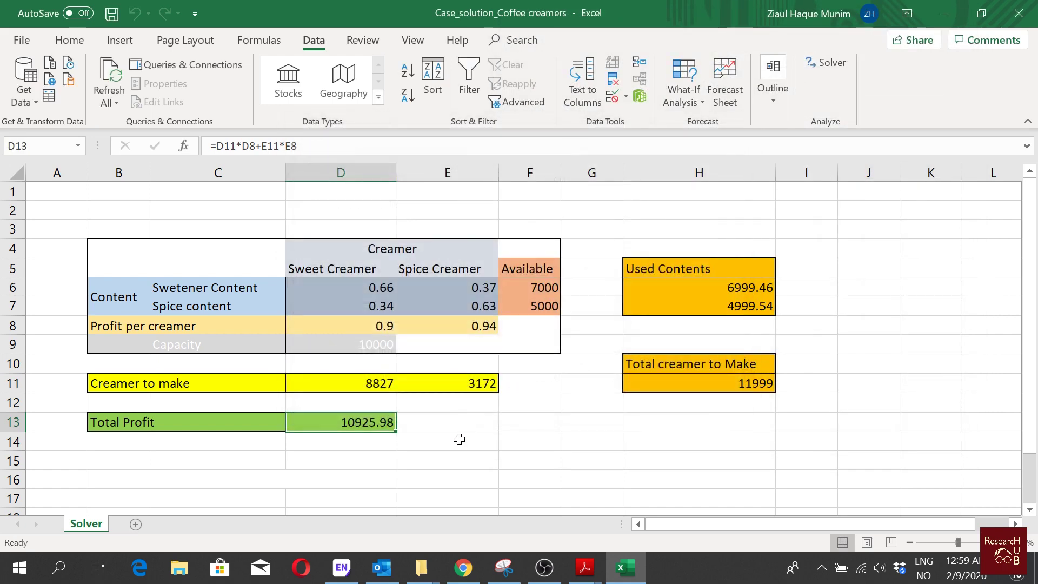
pyautogui.click(459, 439)
# Verify Total Profit 10925.98 in D13, 8827 sweet in D11 and 3172 spice in E11 against the case PDF.
pyautogui.click(370, 422)
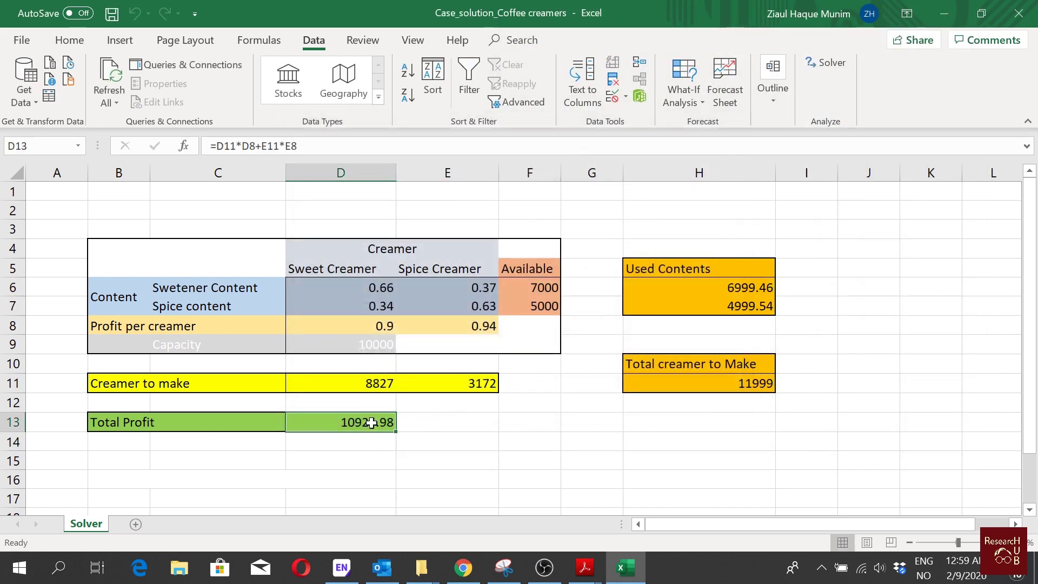
pyautogui.click(358, 388)
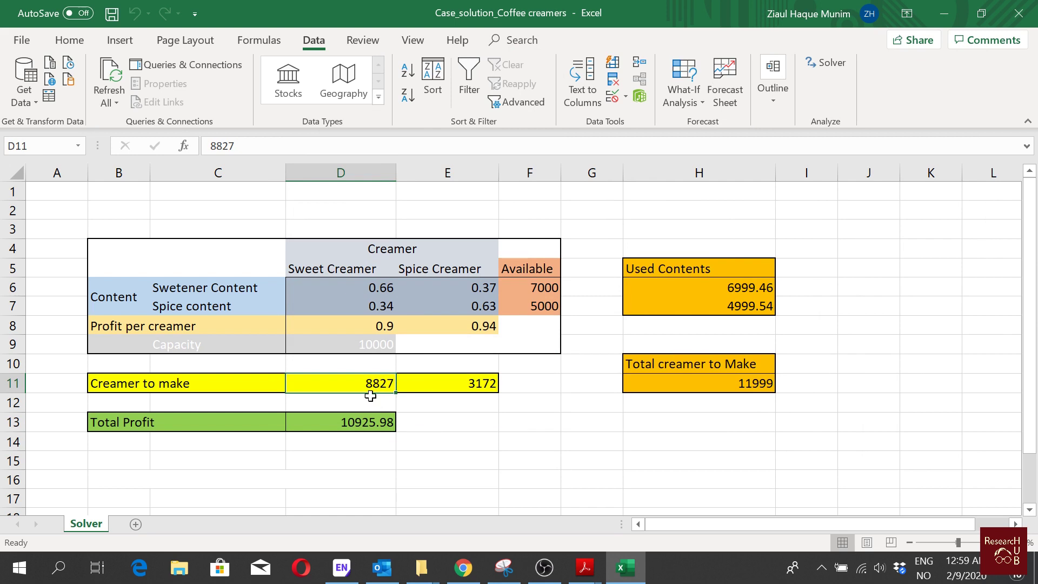
pyautogui.click(479, 385)
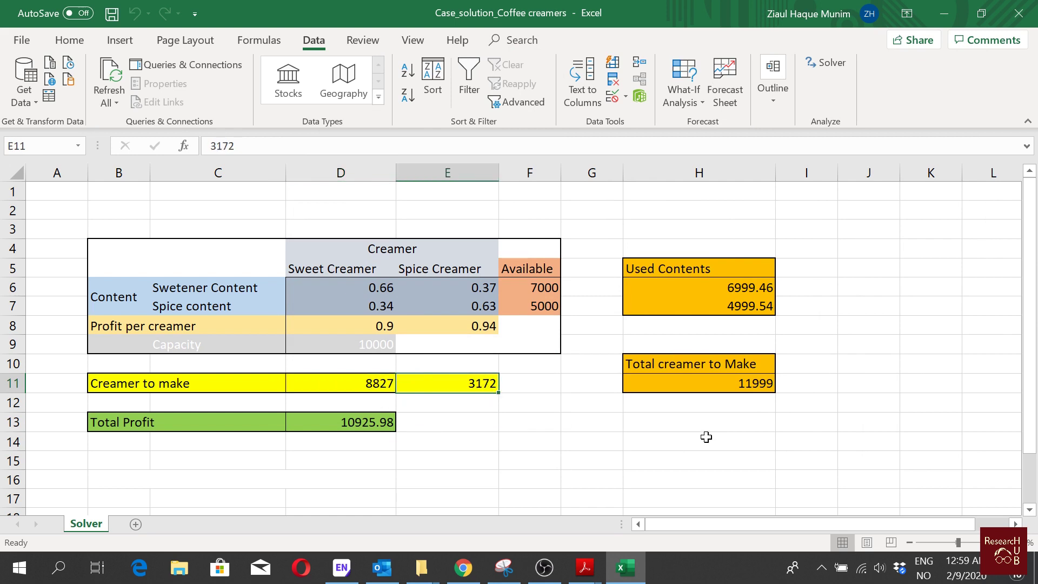
pyautogui.click(552, 435)
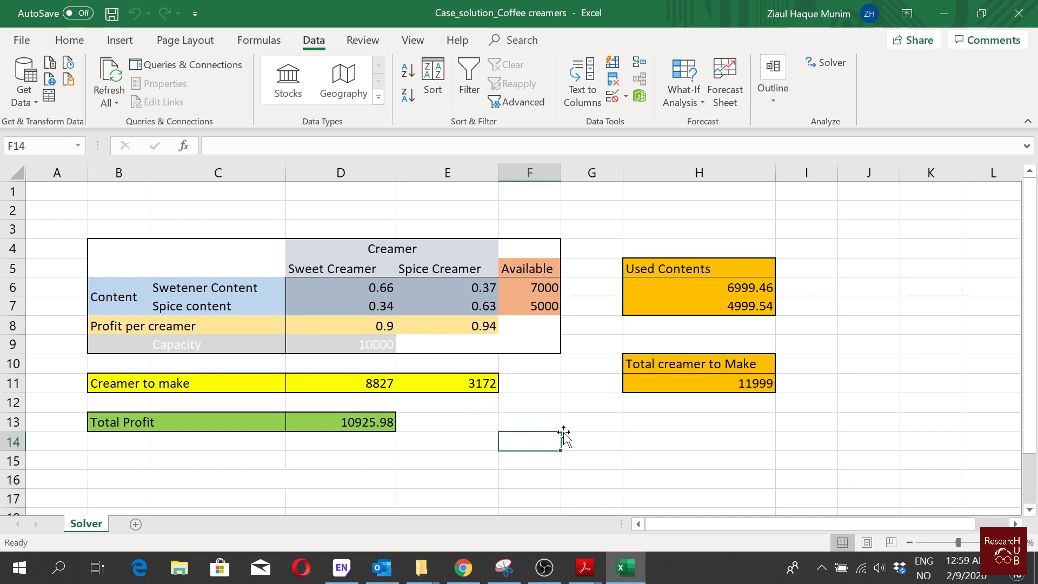
pyautogui.click(471, 437)
pyautogui.moveTo(585, 567)
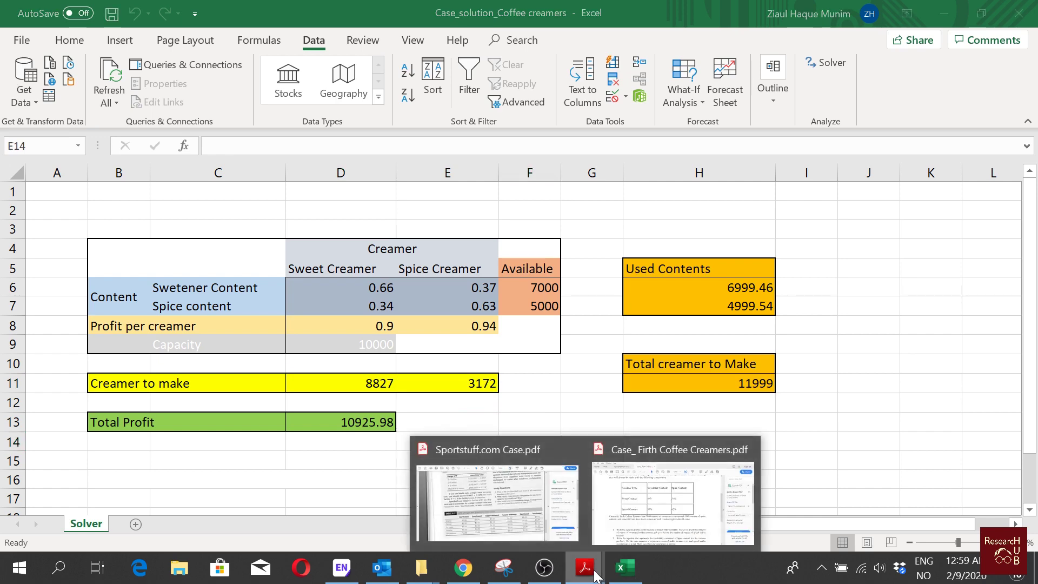
pyautogui.click(717, 505)
pyautogui.scroll(-3, 457, 344)
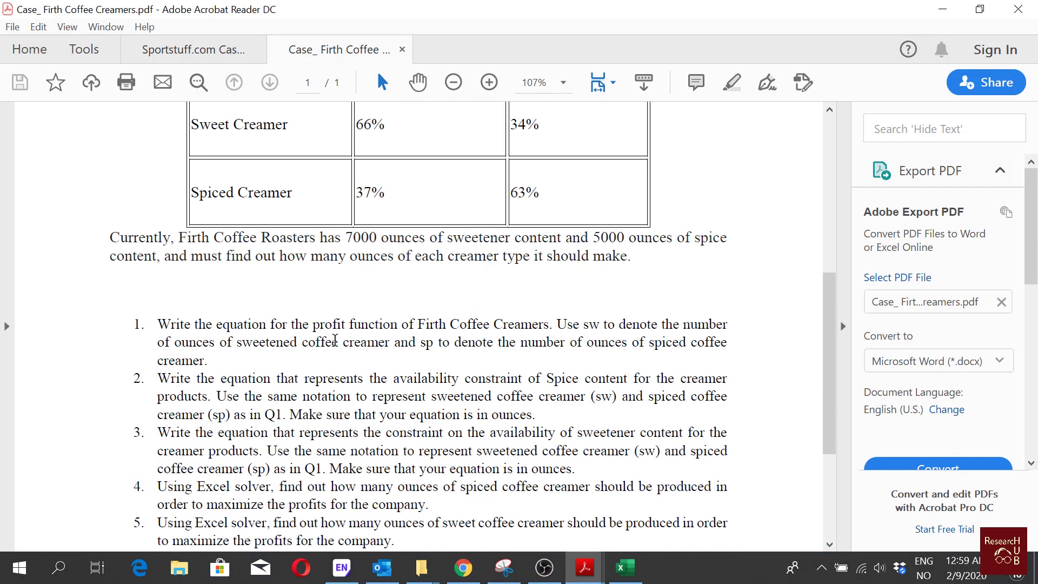
pyautogui.moveTo(292, 324); pyautogui.dragTo(565, 342)
pyautogui.scroll(-3, 413, 340)
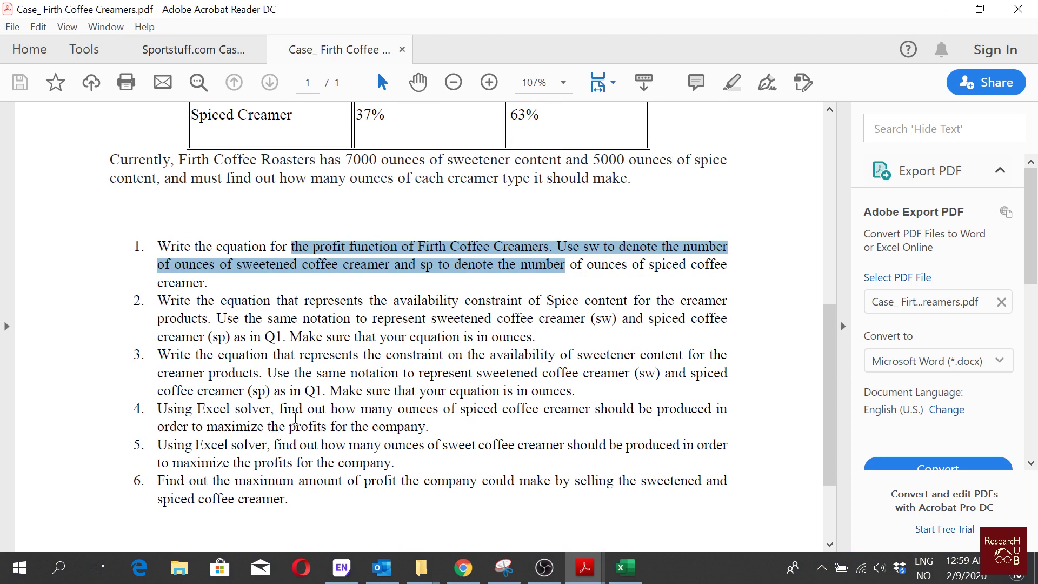
pyautogui.moveTo(158, 301); pyautogui.dragTo(498, 391)
pyautogui.scroll(-3, 458, 381)
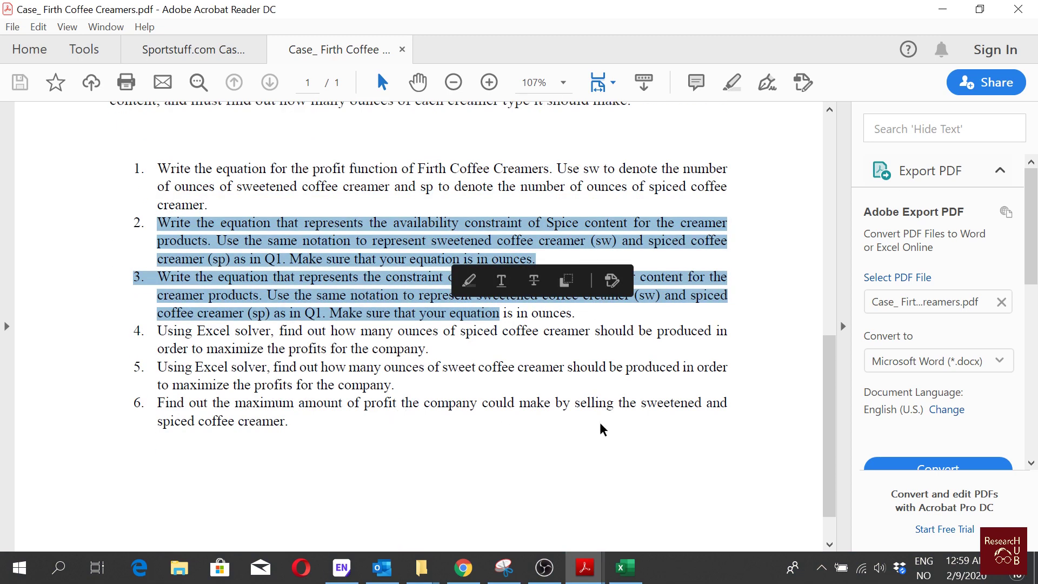
pyautogui.click(524, 492)
pyautogui.moveTo(585, 313); pyautogui.dragTo(162, 172)
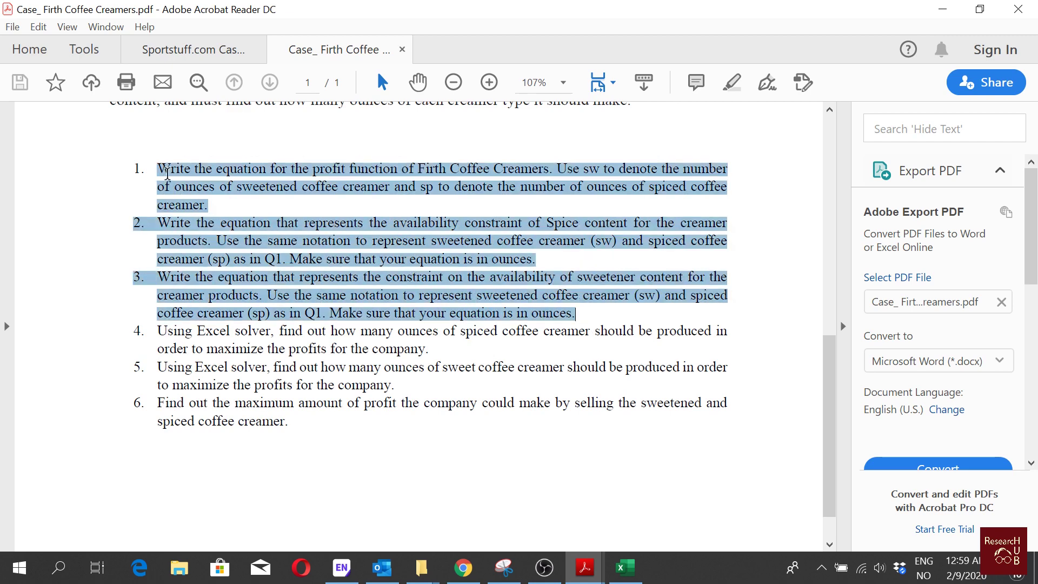
pyautogui.click(398, 469)
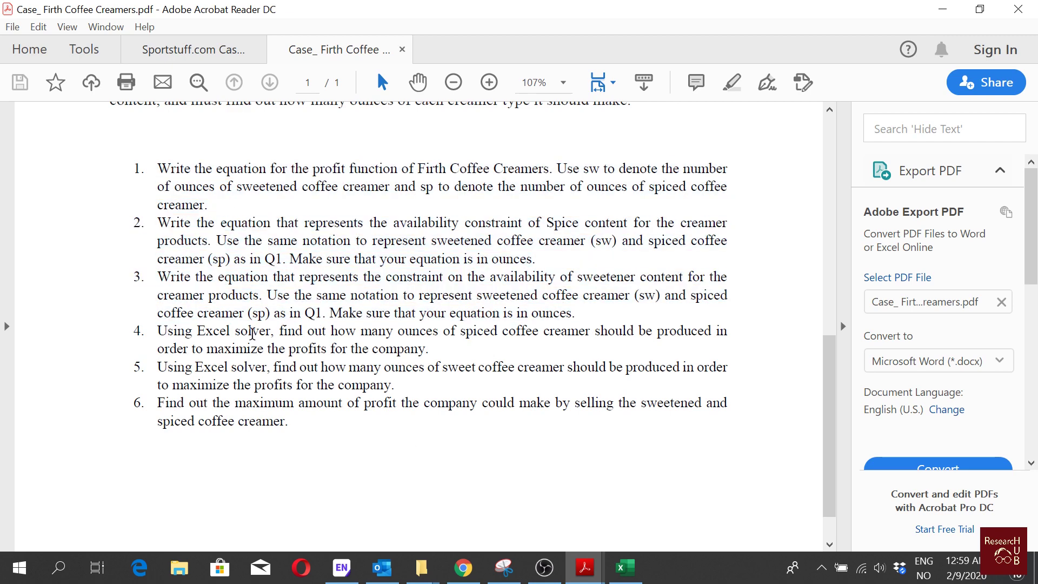
pyautogui.moveTo(409, 332); pyautogui.dragTo(539, 332)
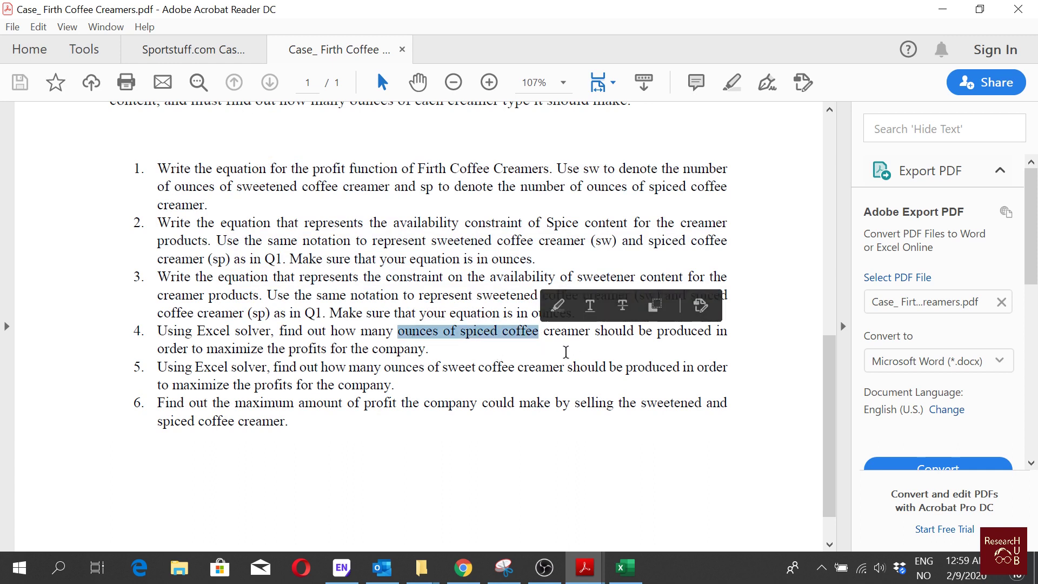
pyautogui.moveTo(442, 368); pyautogui.dragTo(565, 369)
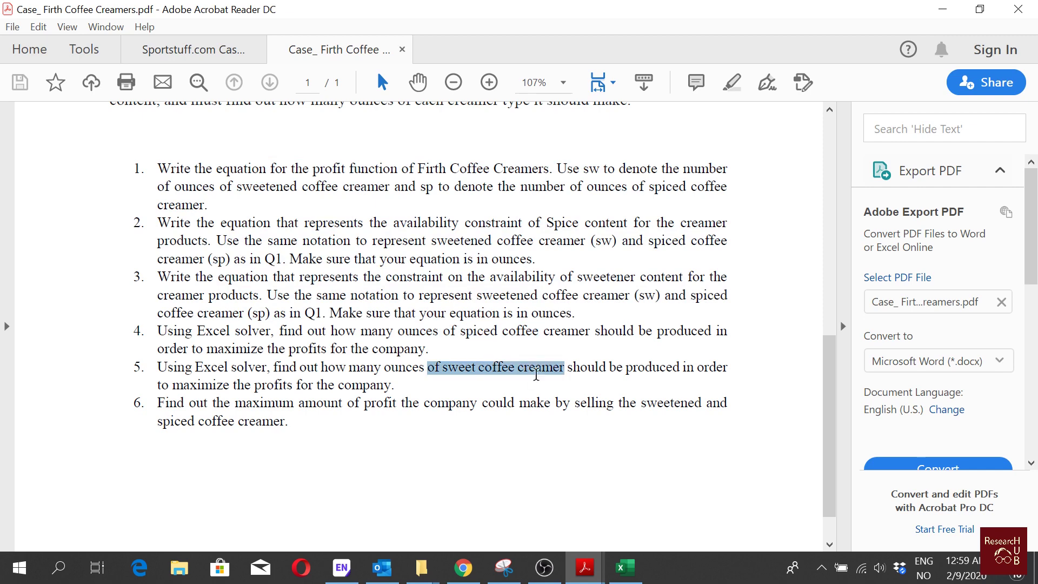
pyautogui.click(616, 574)
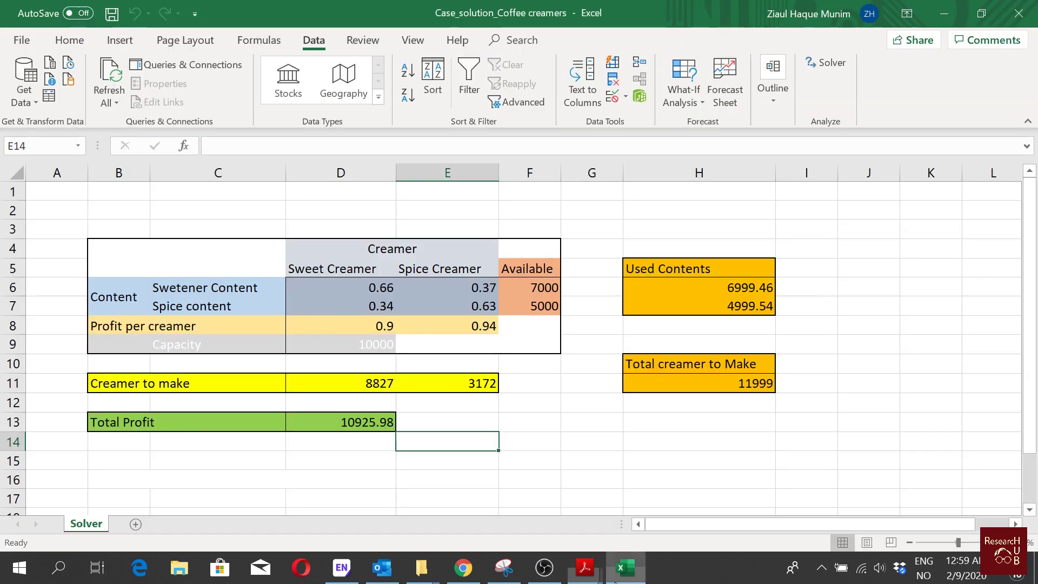
pyautogui.click(378, 385)
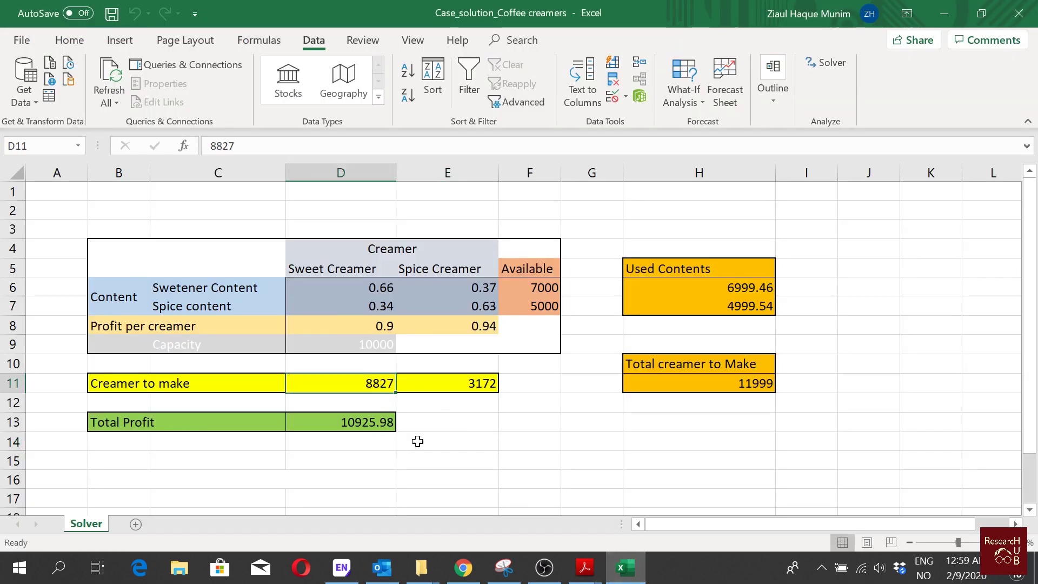
pyautogui.click(475, 387)
pyautogui.click(461, 272)
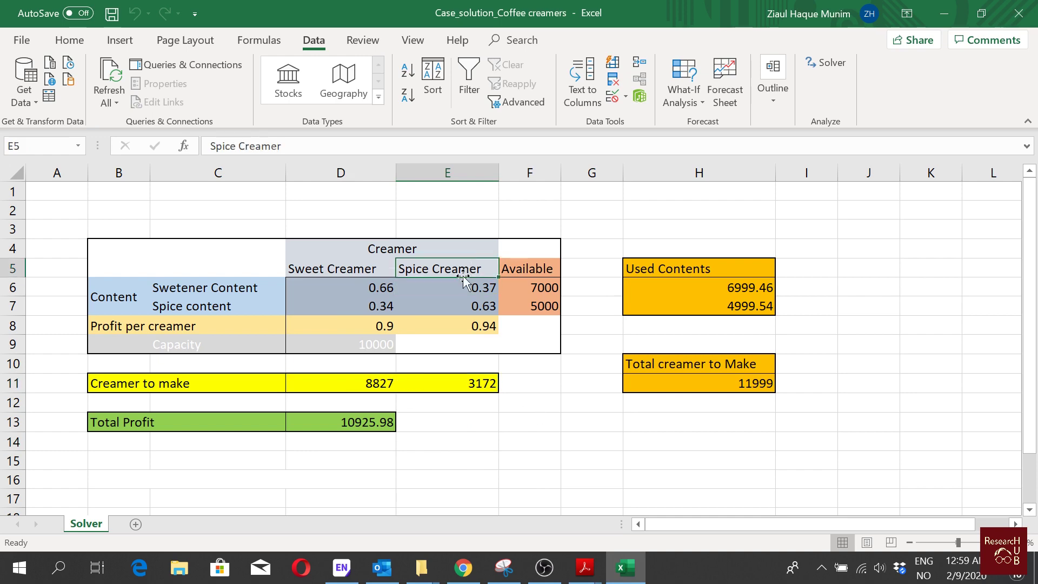
pyautogui.click(366, 418)
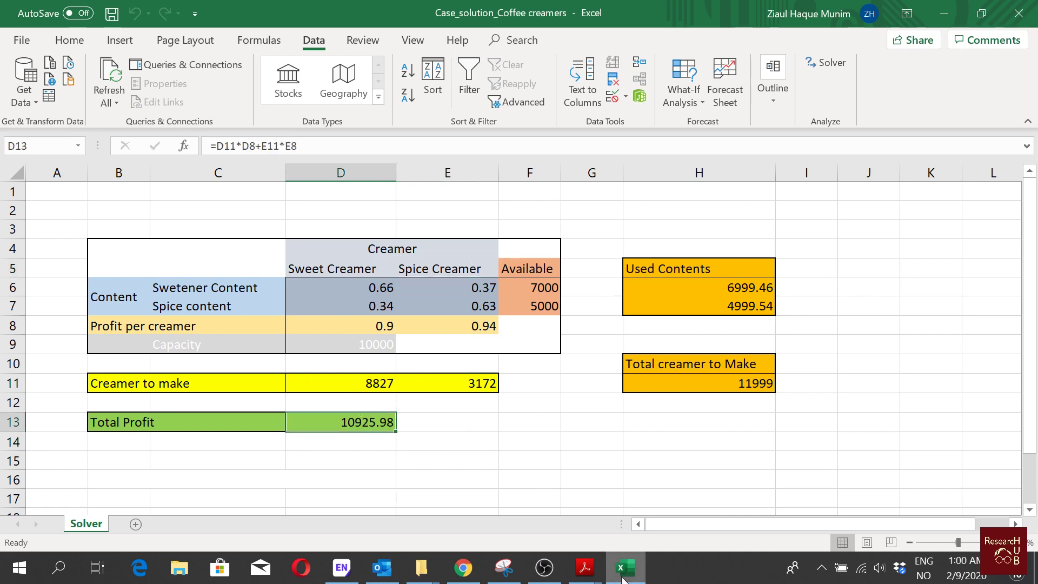
pyautogui.click(584, 567)
pyautogui.moveTo(211, 402); pyautogui.dragTo(477, 406)
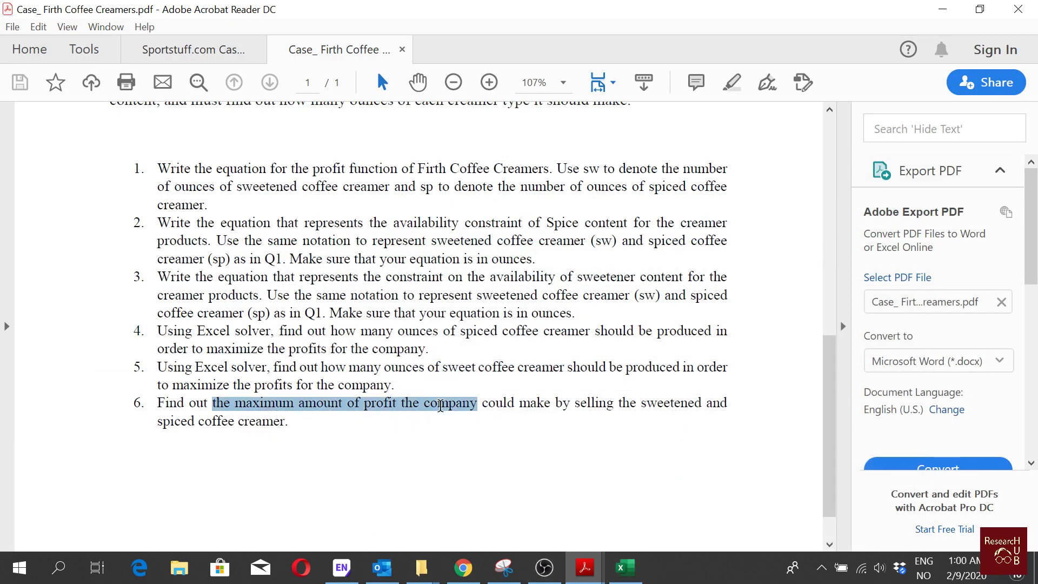
pyautogui.click(629, 576)
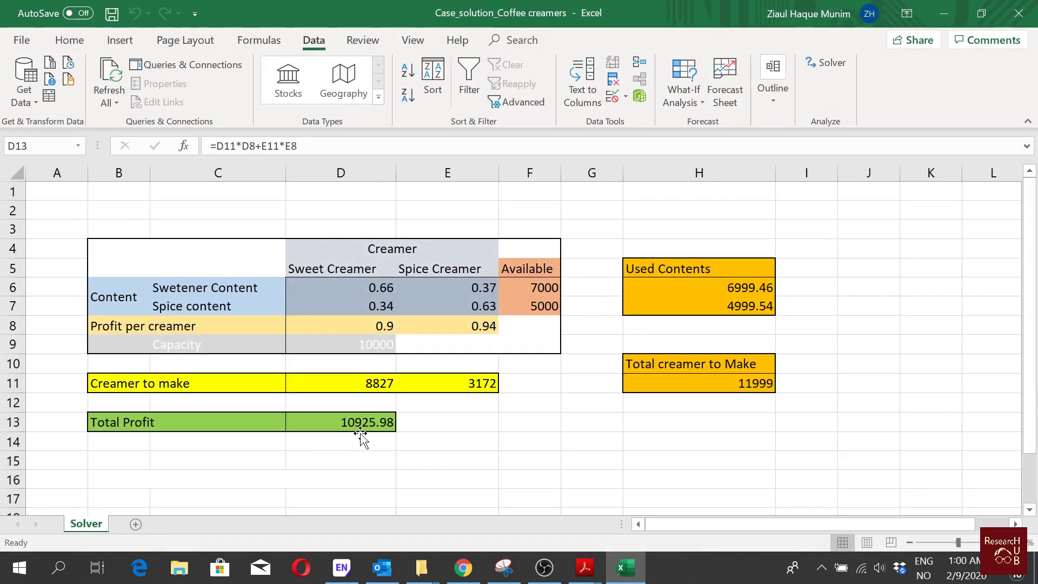